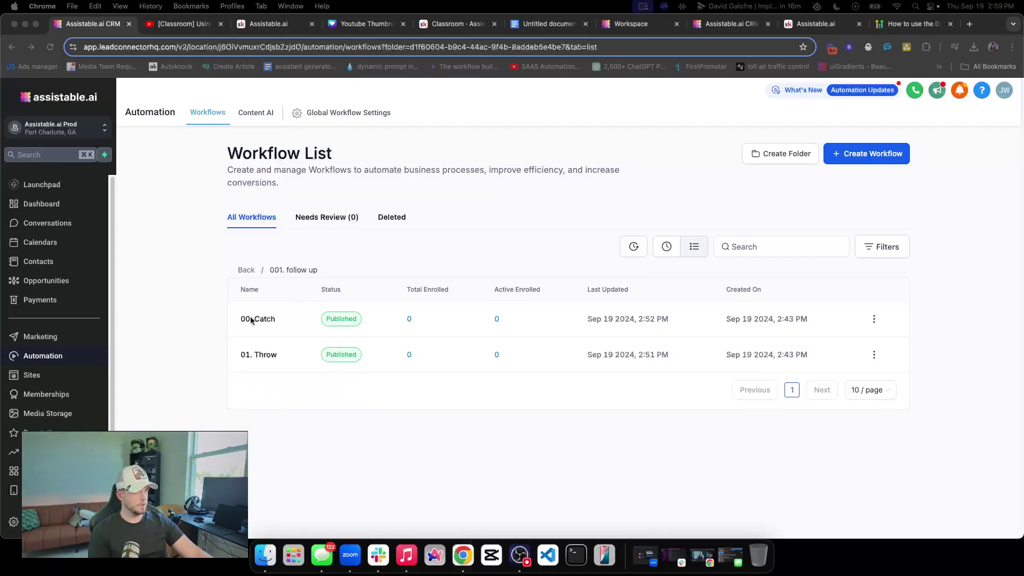
# Open the 00. Catch workflow and review its Customer Replied trigger settings twice
pyautogui.click(248, 318)
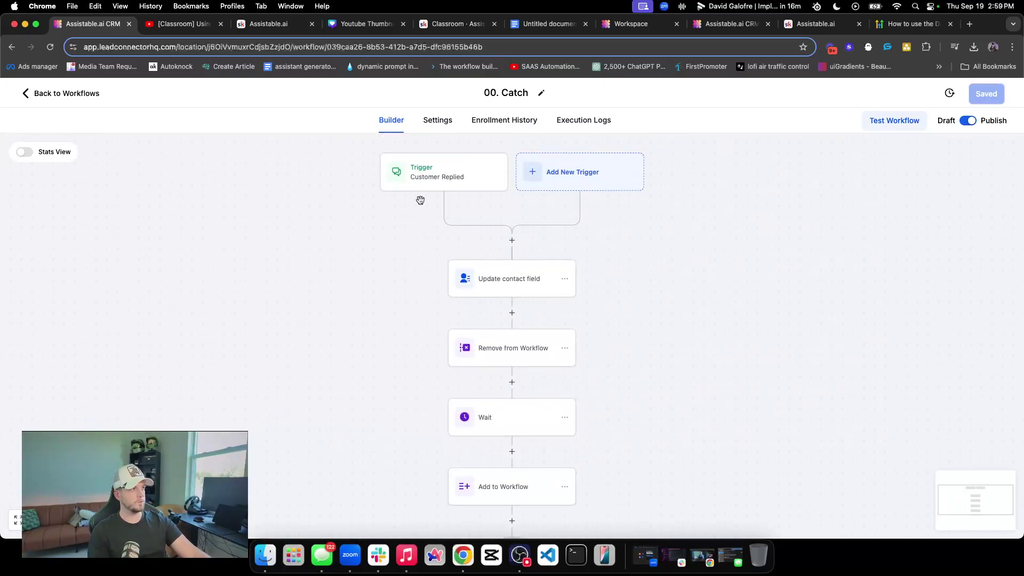
pyautogui.click(423, 179)
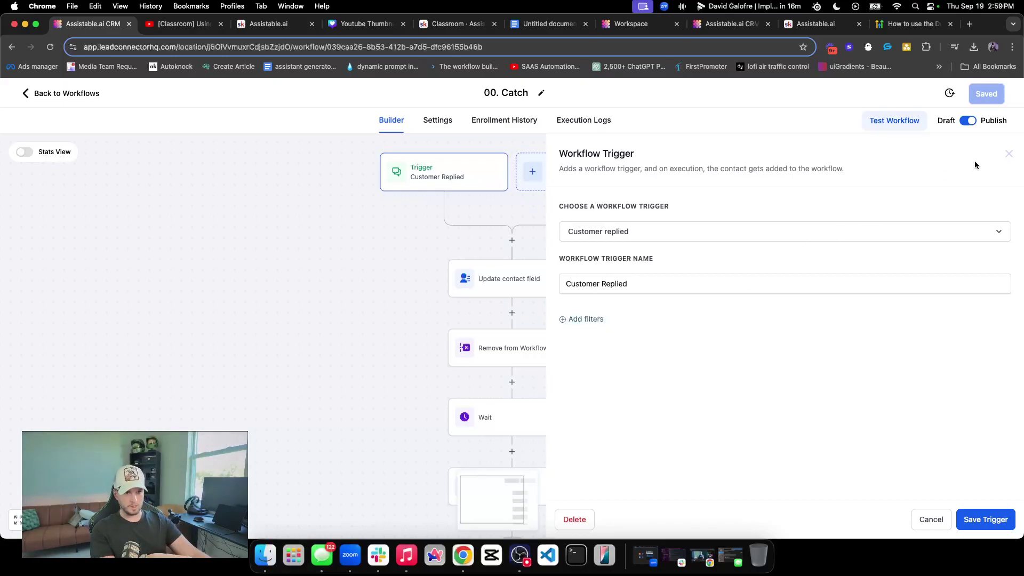
pyautogui.click(1009, 154)
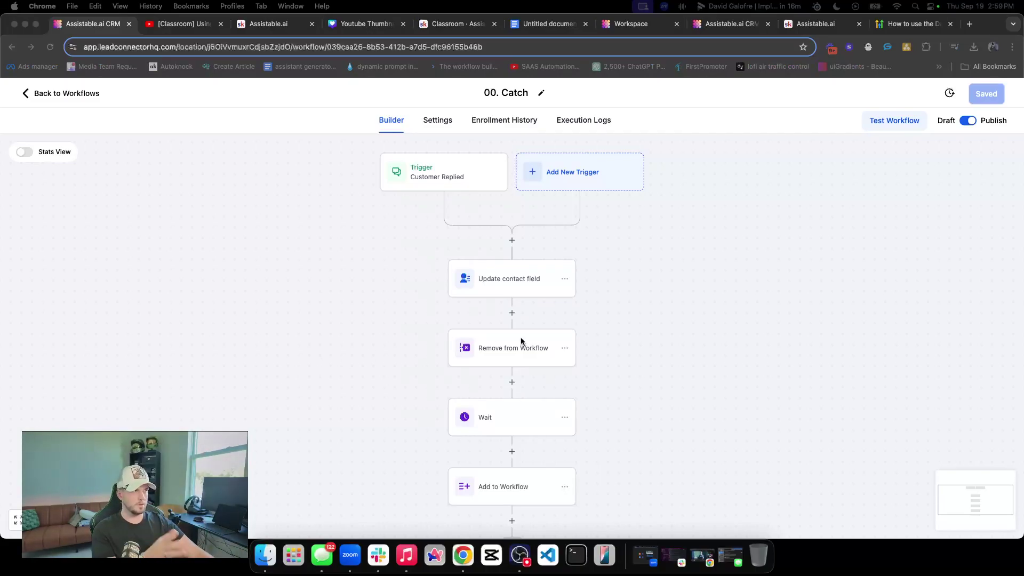
pyautogui.click(438, 174)
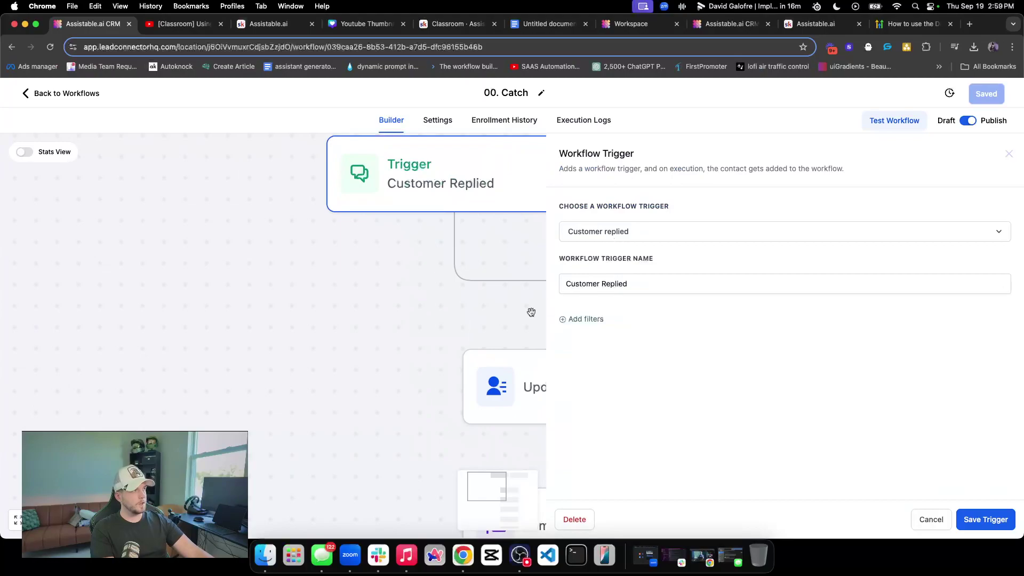
pyautogui.click(1009, 154)
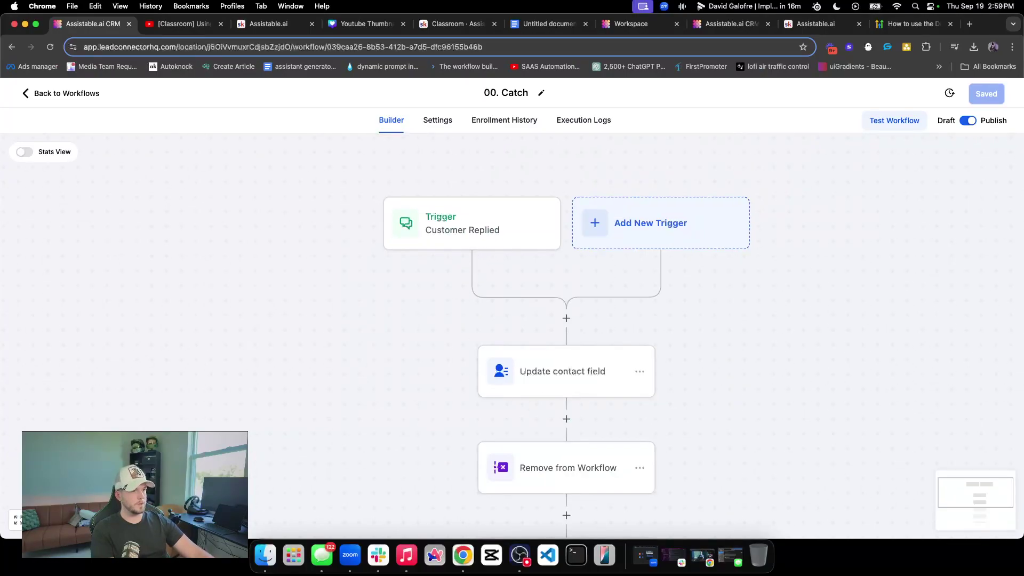
pyautogui.scroll(-3, 352, 460)
pyautogui.scroll(-3, 434, 407)
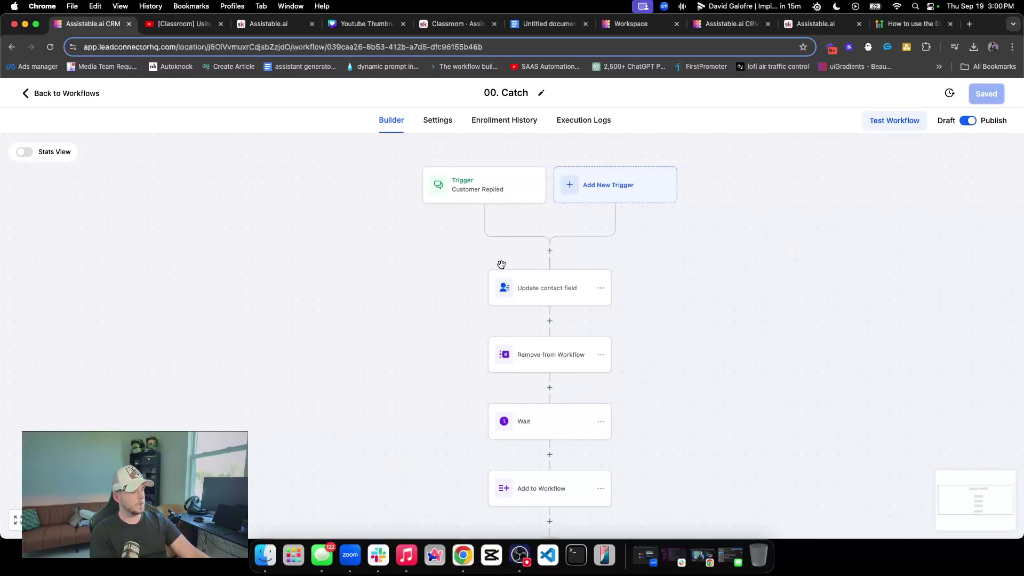
# Inspect the Update contact field and Remove from Workflow steps of 00. Catch
pyautogui.click(525, 289)
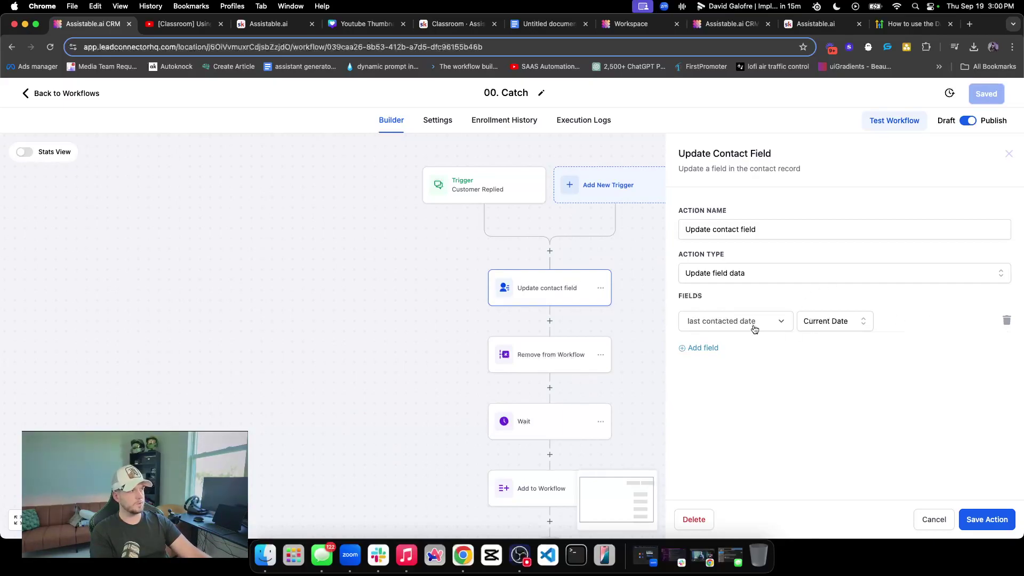
pyautogui.click(1008, 154)
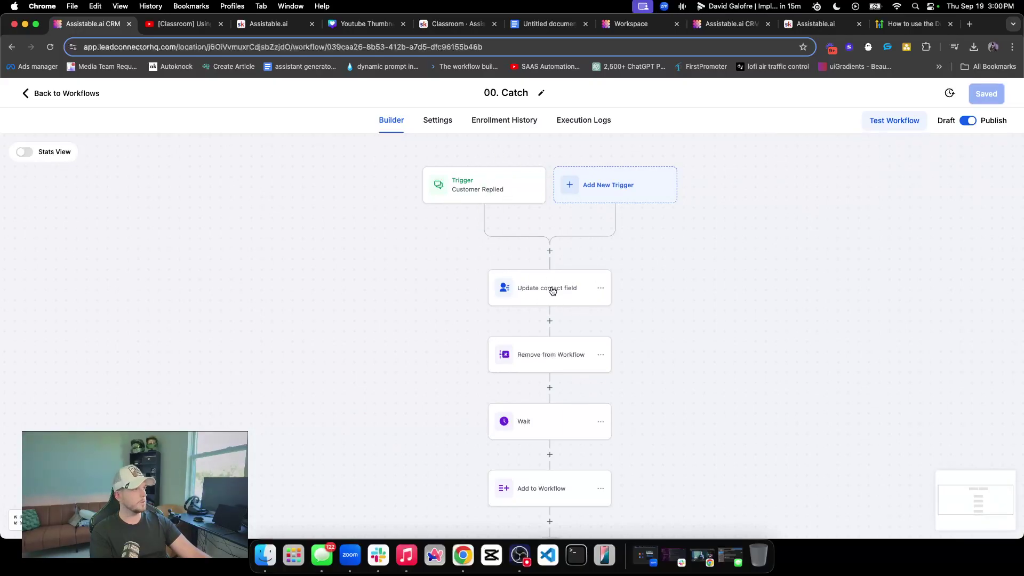
pyautogui.scroll(-1, 552, 291)
pyautogui.click(533, 334)
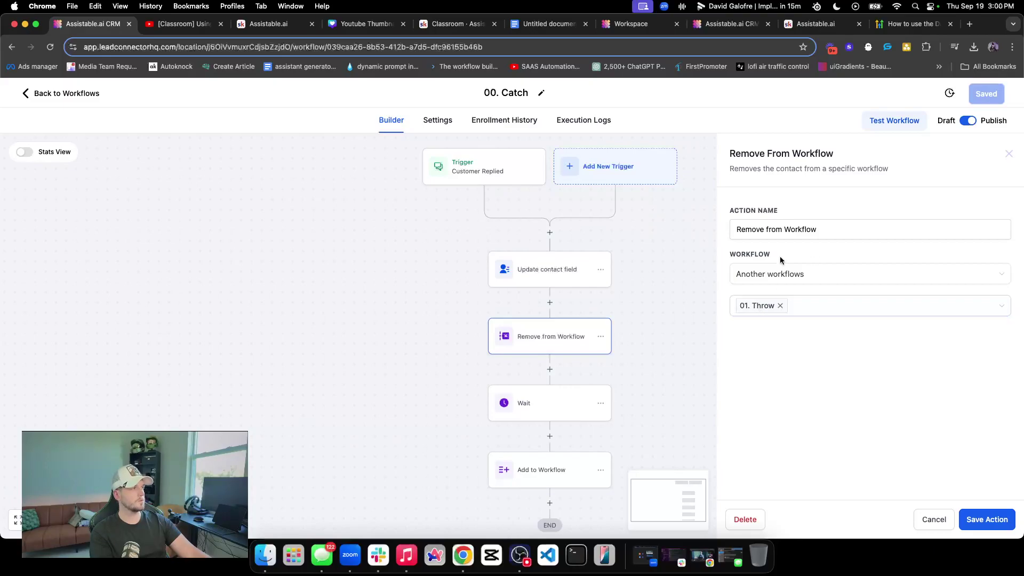
pyautogui.click(1009, 154)
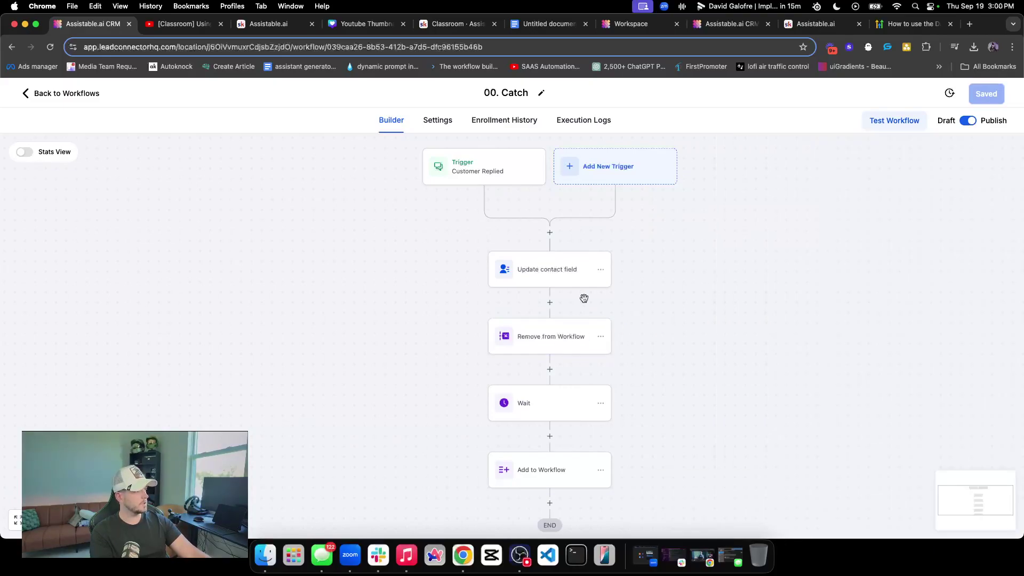
# Check the Wait step's 0.2-minute delay and the Add to Workflow step targeting 01. Throw
pyautogui.scroll(-1, 555, 297)
pyautogui.scroll(-2, 521, 315)
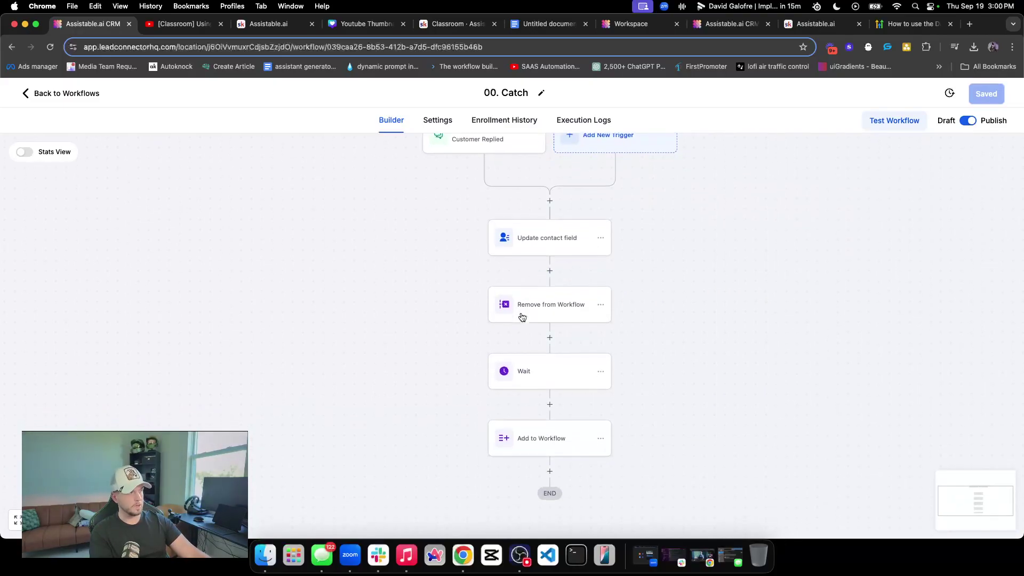
pyautogui.click(524, 337)
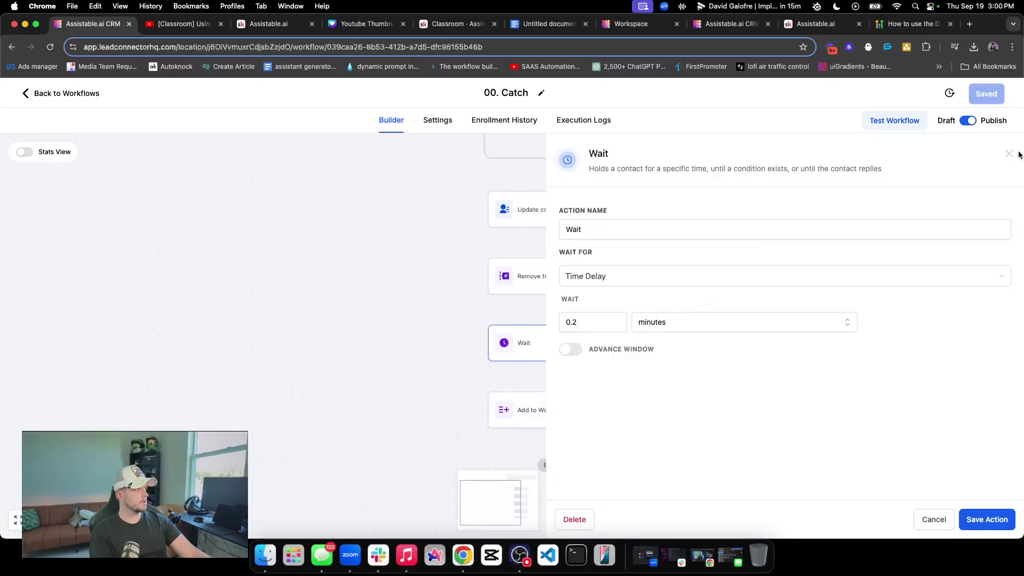
pyautogui.click(1013, 154)
pyautogui.scroll(-3, 587, 321)
pyautogui.click(582, 359)
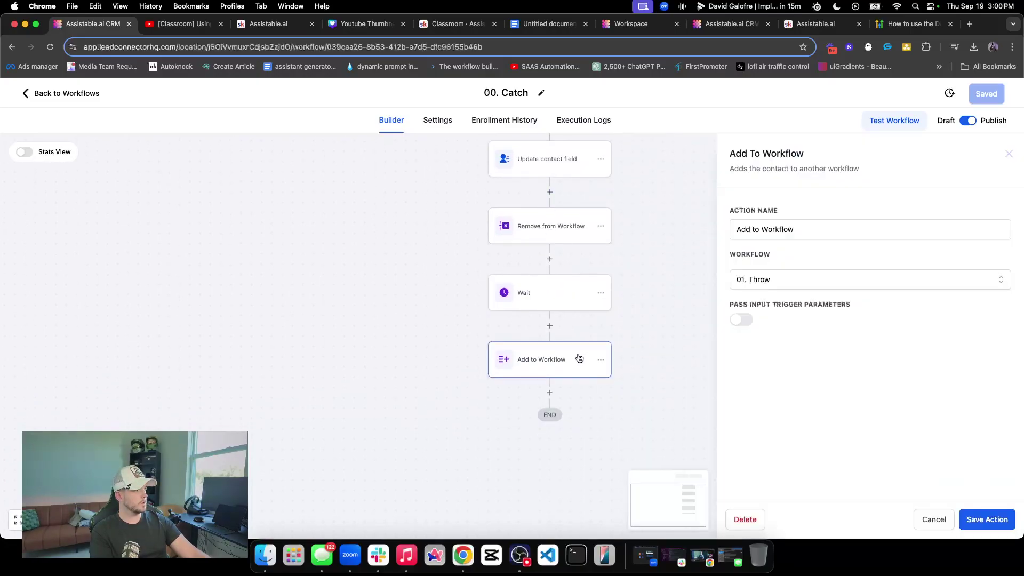
pyautogui.click(1009, 154)
pyautogui.scroll(3, 556, 267)
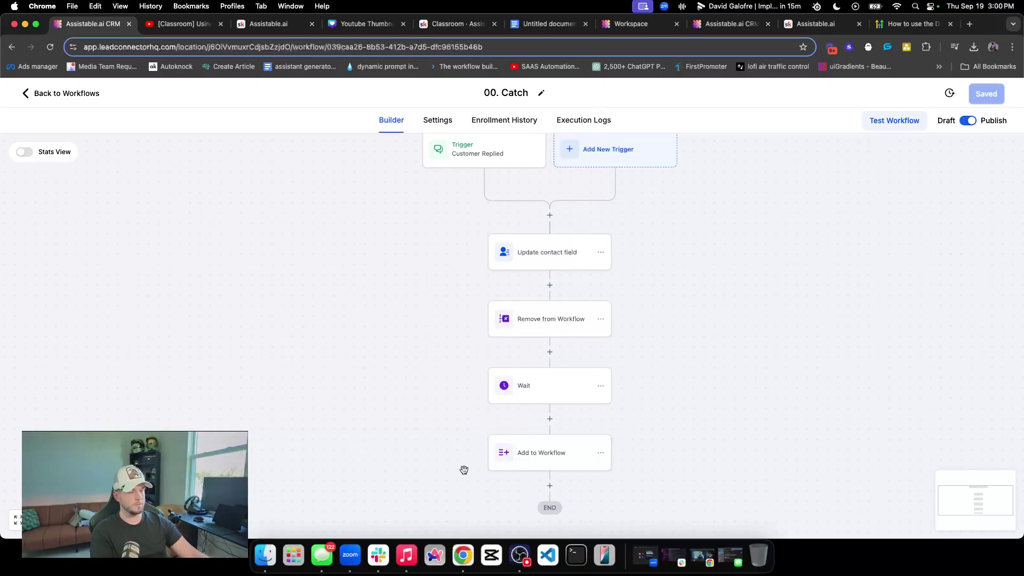
# Go back to the workflow list, open 01. Throw and scroll over its branch tree
pyautogui.click(83, 99)
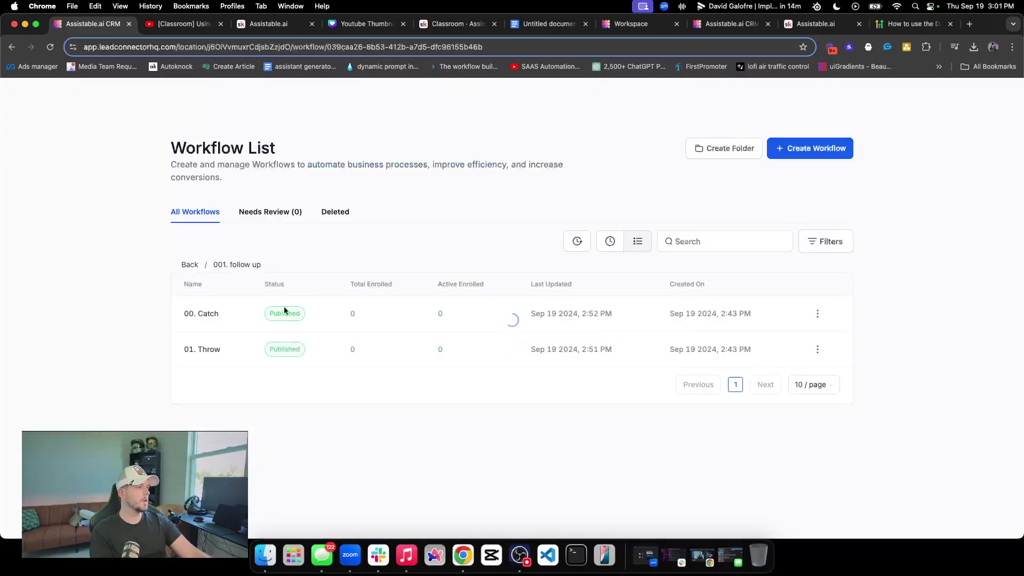
pyautogui.click(255, 356)
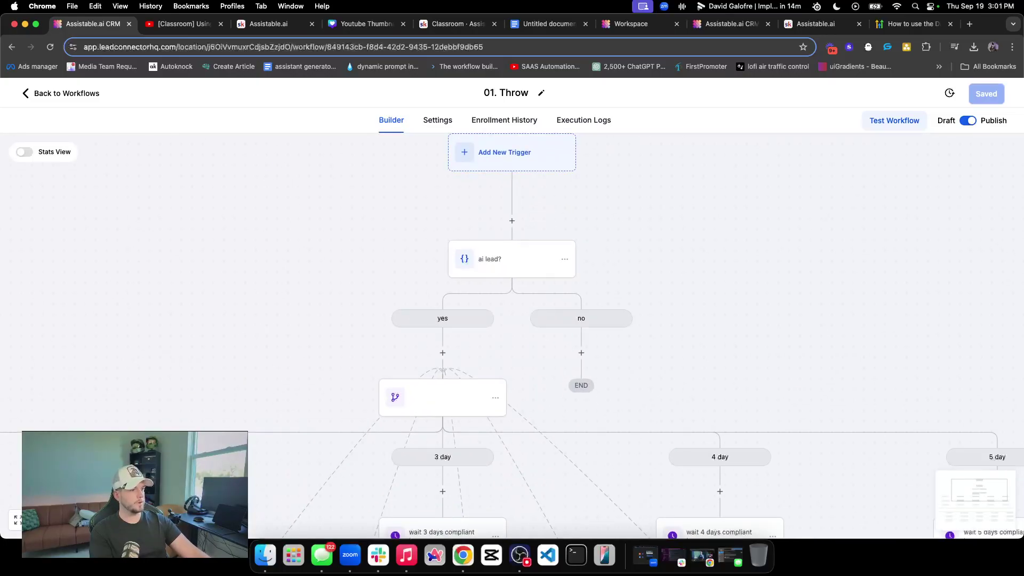
pyautogui.scroll(-6, 482, 347)
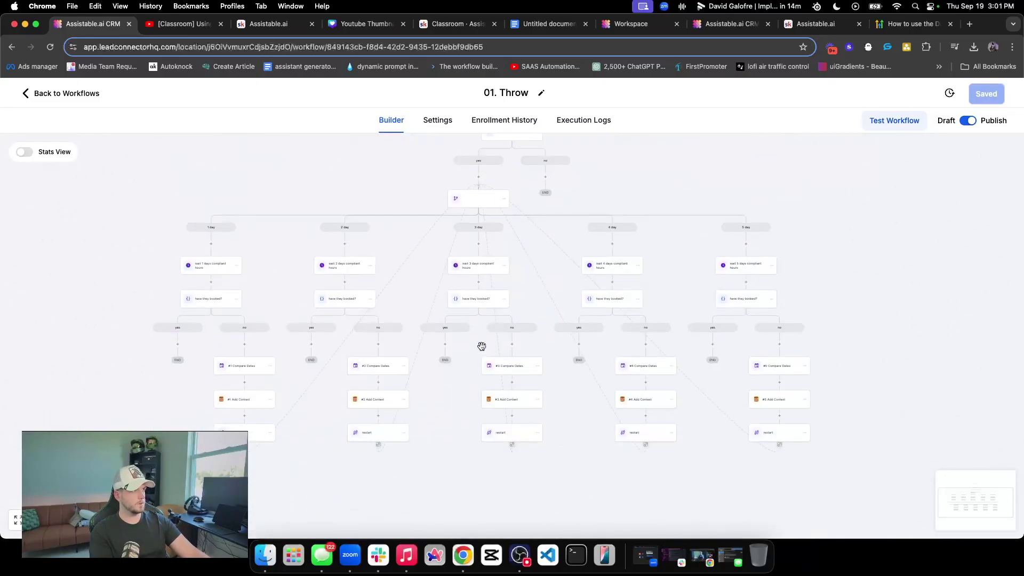
pyautogui.scroll(5, 482, 346)
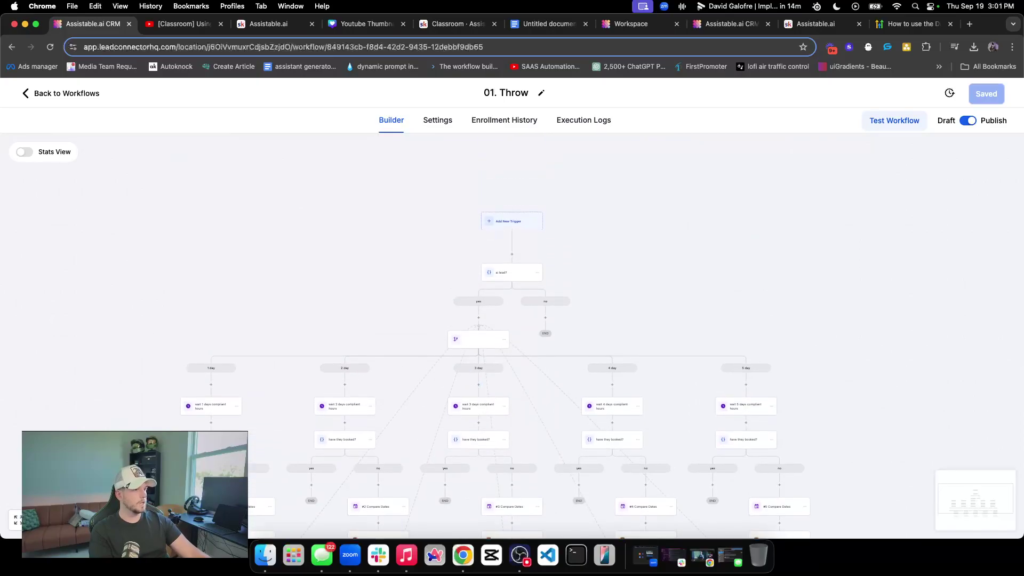
pyautogui.scroll(3, 514, 341)
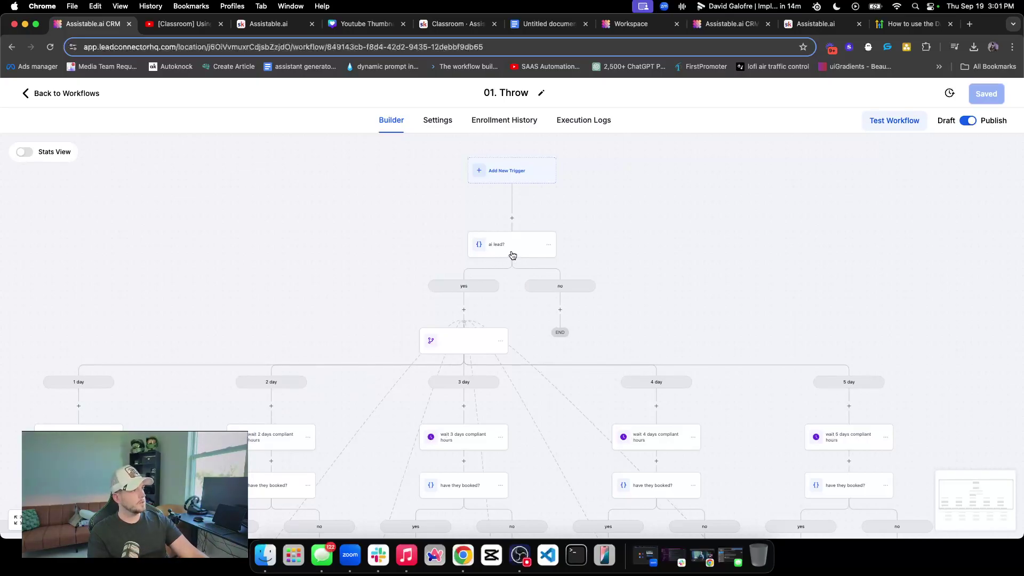
pyautogui.click(535, 254)
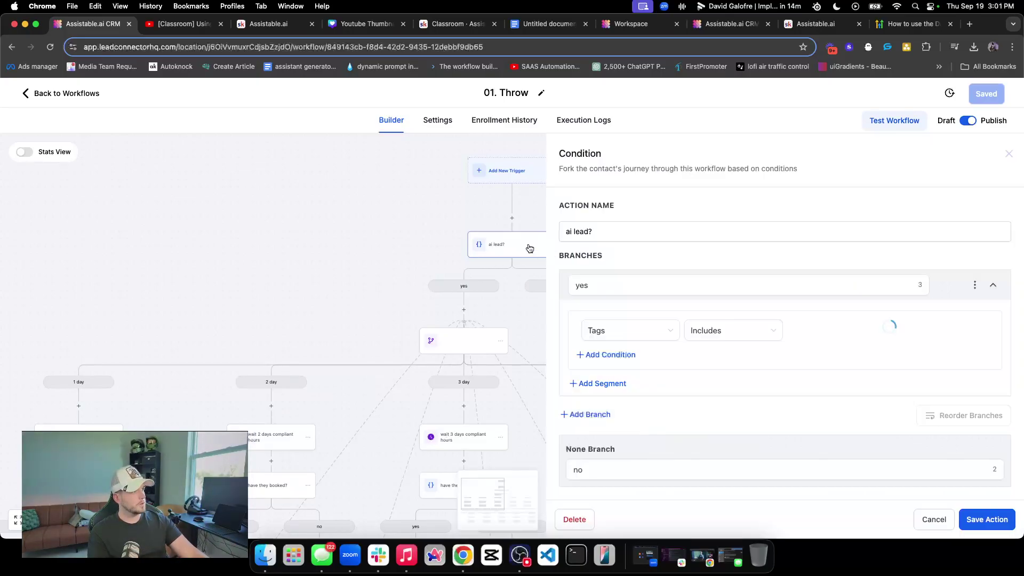
pyautogui.tripleClick(572, 232)
pyautogui.click(572, 232)
pyautogui.tripleClick(572, 233)
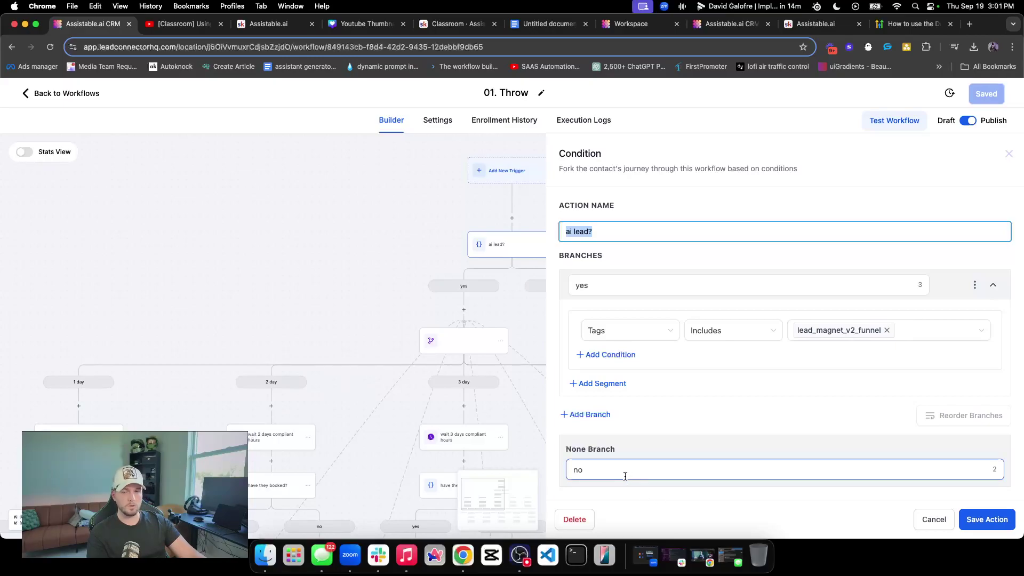
pyautogui.click(1008, 156)
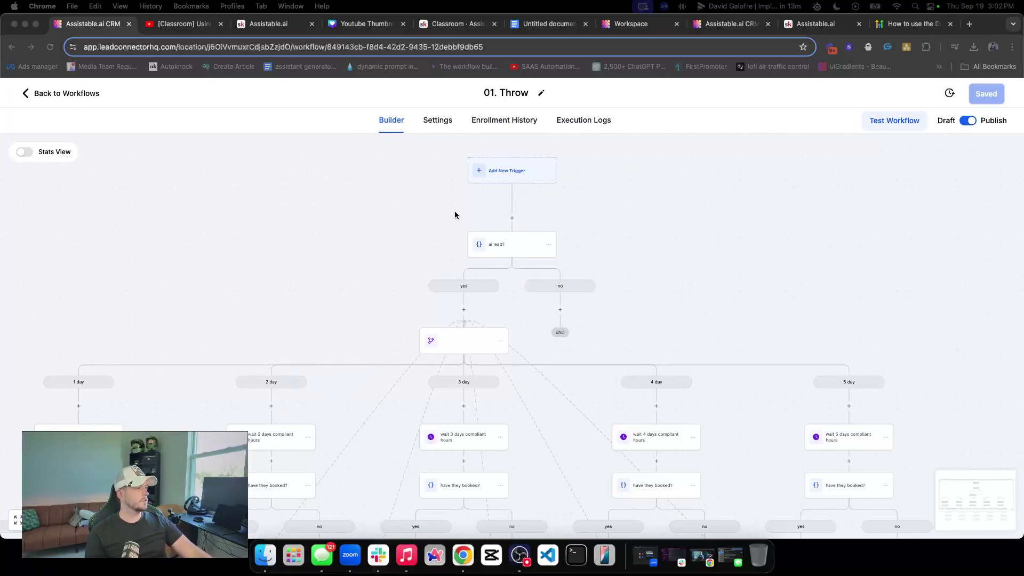
# Open the random split settings and review its distribute type and 1–5 day path names
pyautogui.scroll(-5, 490, 261)
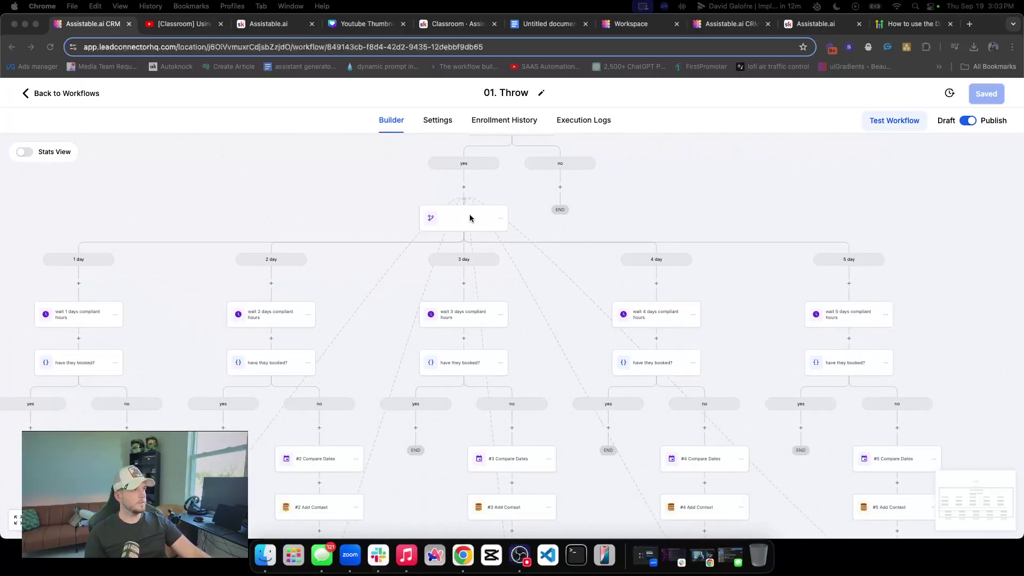
pyautogui.click(461, 220)
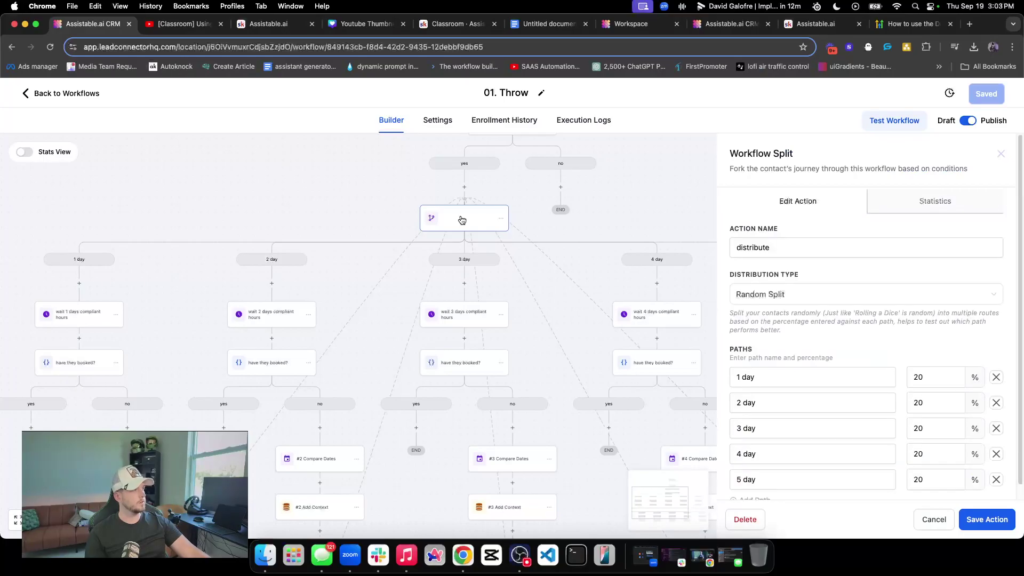
pyautogui.tripleClick(757, 155)
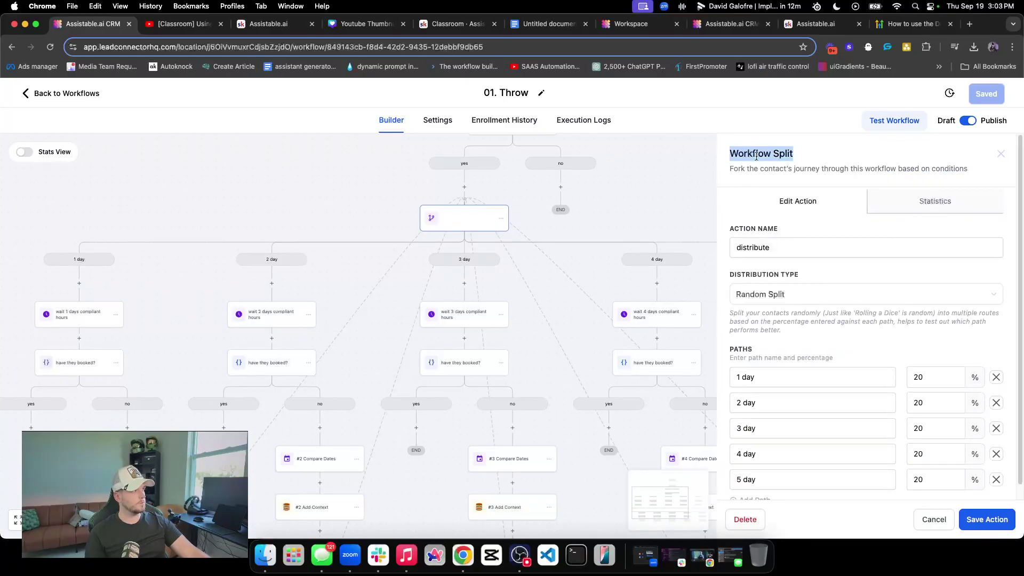
pyautogui.tripleClick(789, 275)
pyautogui.scroll(-1, 834, 329)
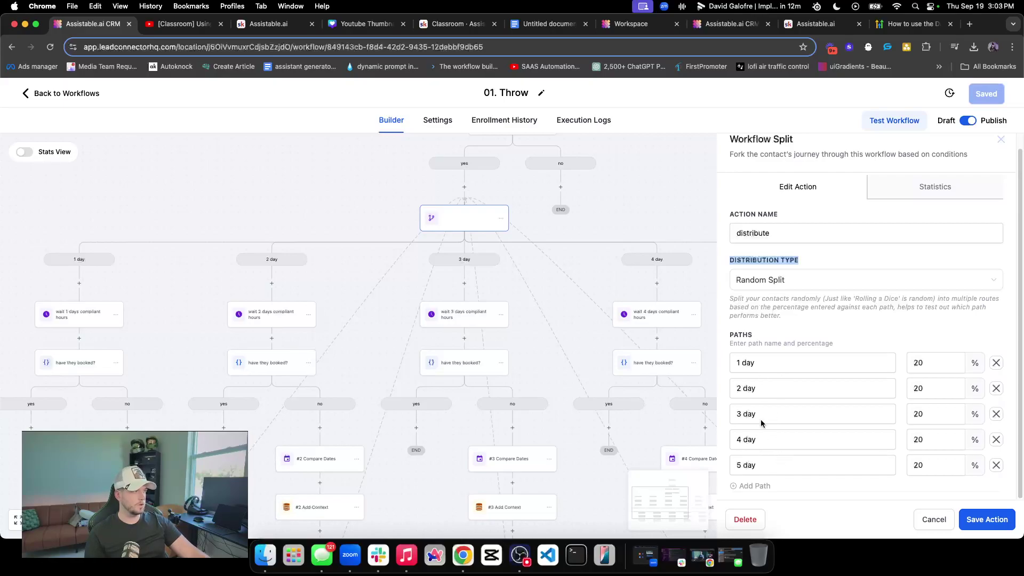
pyautogui.tripleClick(754, 361)
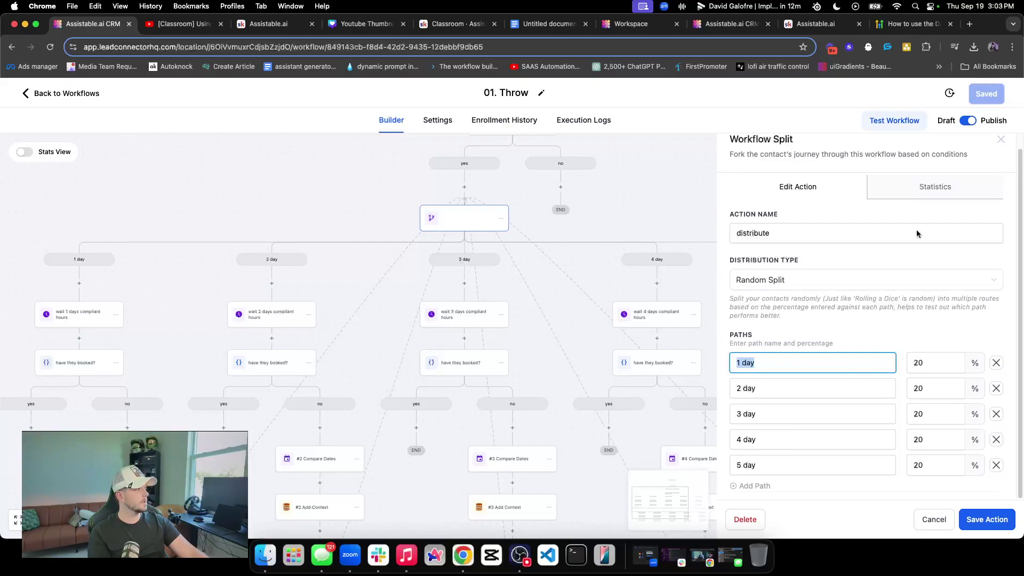
pyautogui.click(789, 412)
pyautogui.click(782, 450)
pyautogui.click(783, 461)
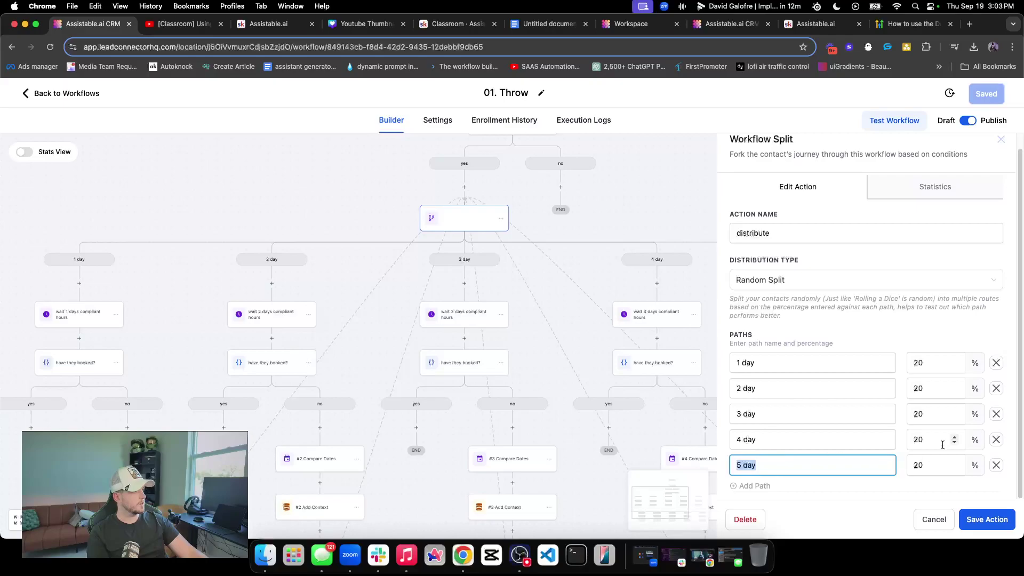
# Confirm each of the five day paths gets 20%, then close the split panel
pyautogui.click(920, 361)
pyautogui.click(919, 385)
pyautogui.click(924, 414)
pyautogui.click(930, 440)
pyautogui.click(931, 465)
pyautogui.click(926, 445)
pyautogui.click(920, 363)
pyautogui.click(917, 387)
pyautogui.click(919, 414)
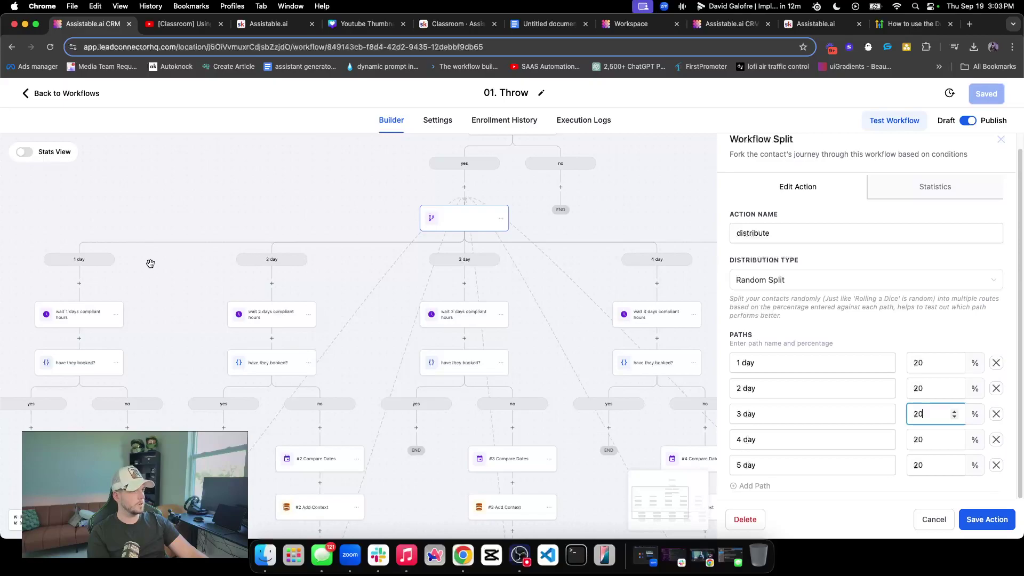
pyautogui.click(1002, 139)
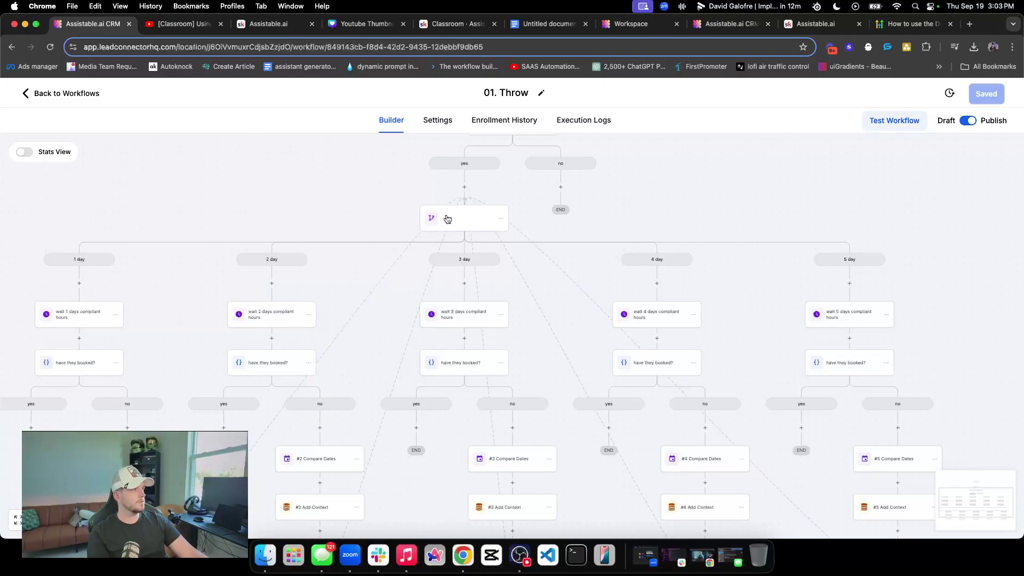
# Reopen the random split settings to review the 1 day path name
pyautogui.click(454, 218)
pyautogui.click(1008, 154)
pyautogui.hscroll(-2, 279, 273)
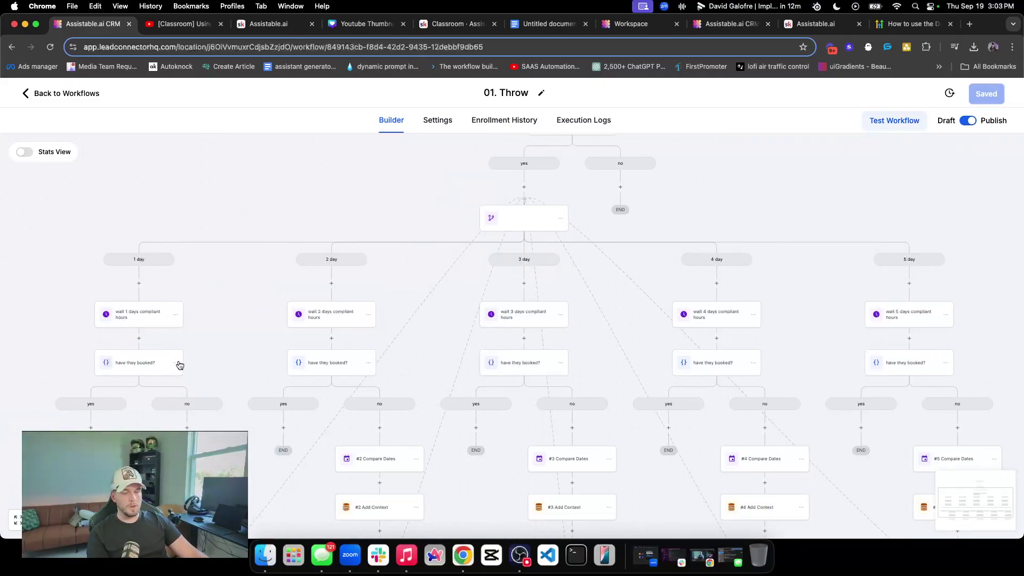
pyautogui.scroll(-2, 179, 363)
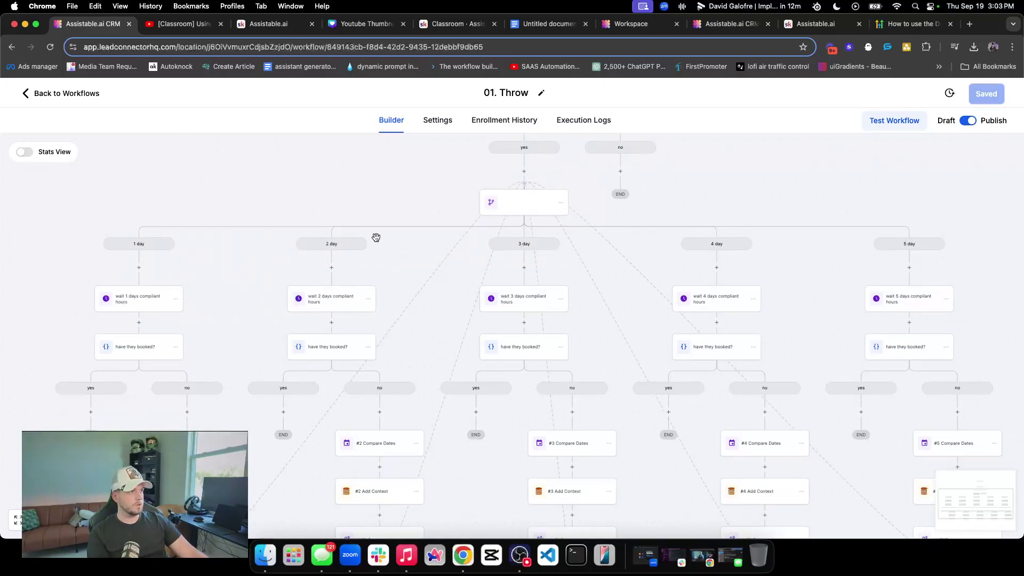
pyautogui.click(521, 202)
pyautogui.tripleClick(751, 384)
pyautogui.click(1001, 154)
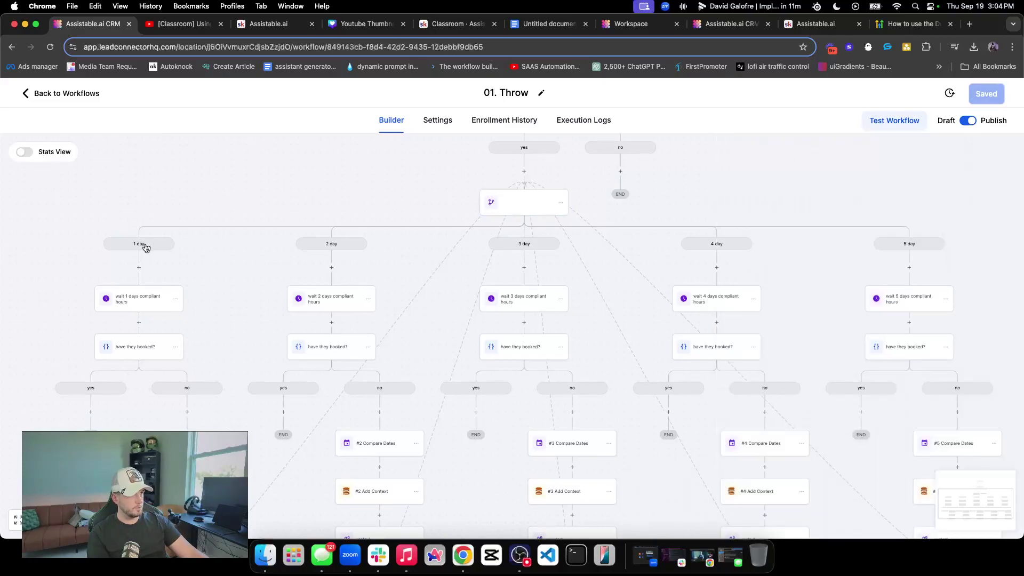
# Inspect the wait steps of the 1 day and 2 day branches
pyautogui.click(143, 298)
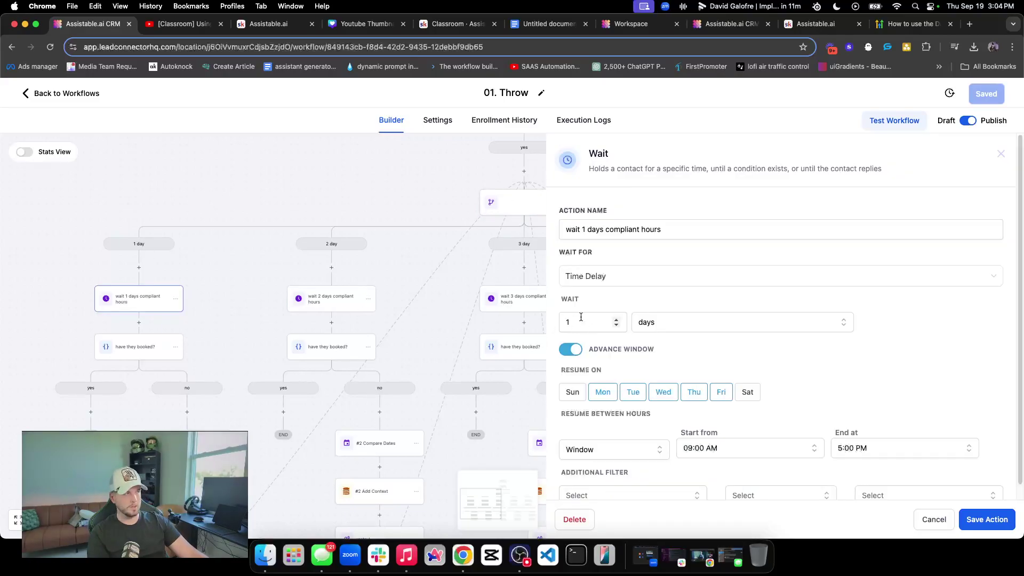
pyautogui.click(1001, 154)
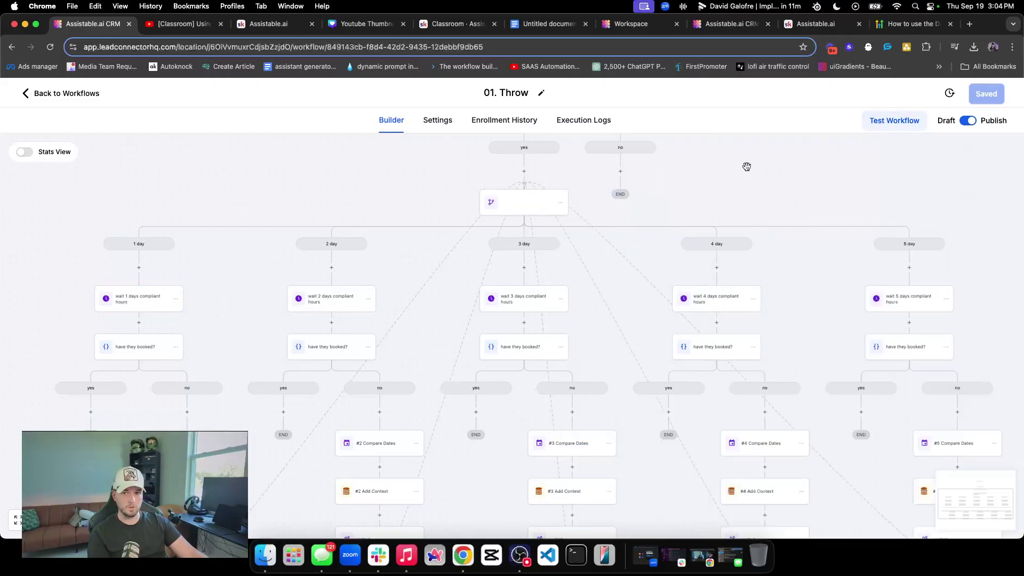
pyautogui.click(346, 302)
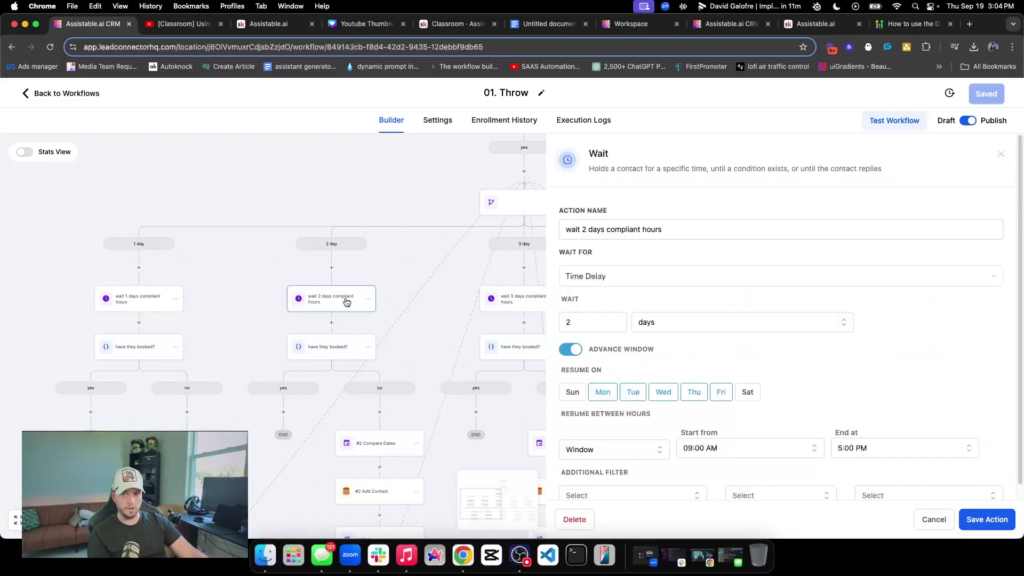
pyautogui.click(1000, 154)
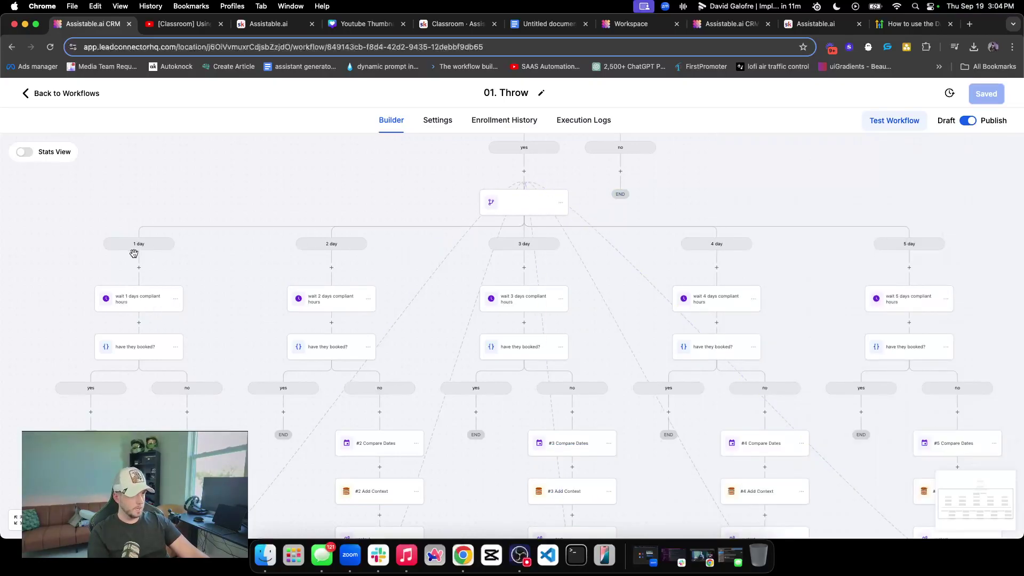
pyautogui.click(140, 299)
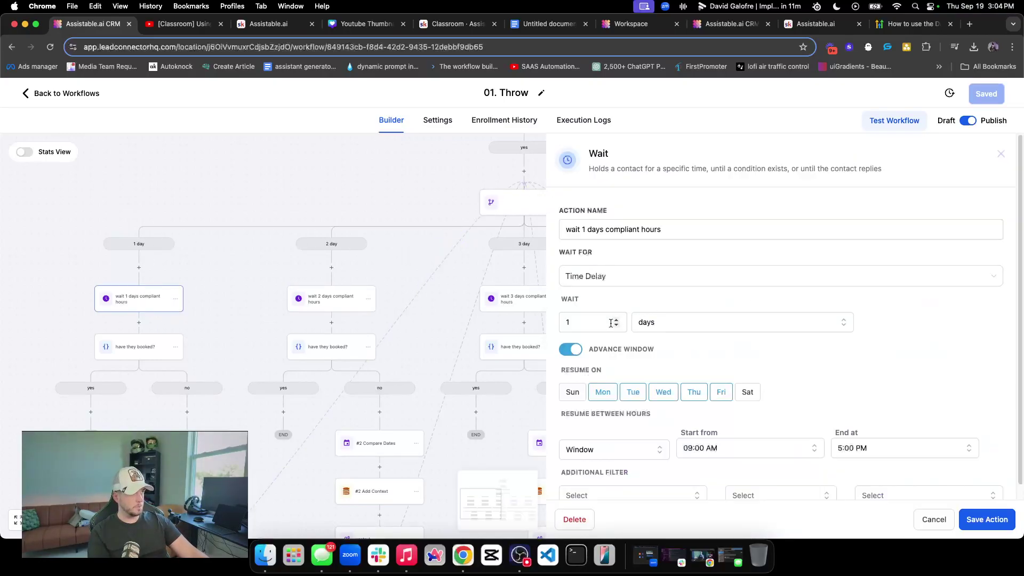
pyautogui.scroll(-1, 611, 323)
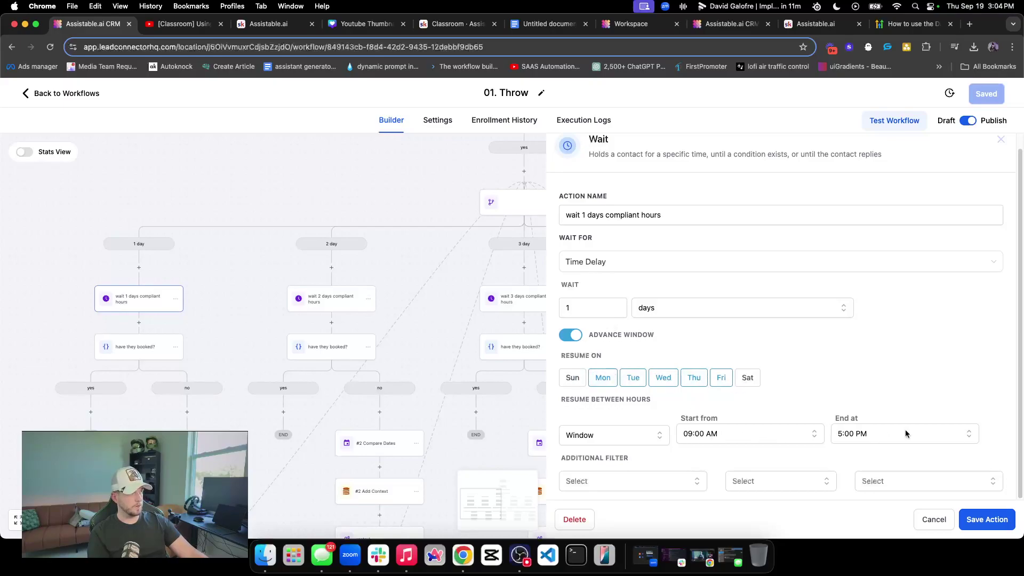
pyautogui.click(1001, 140)
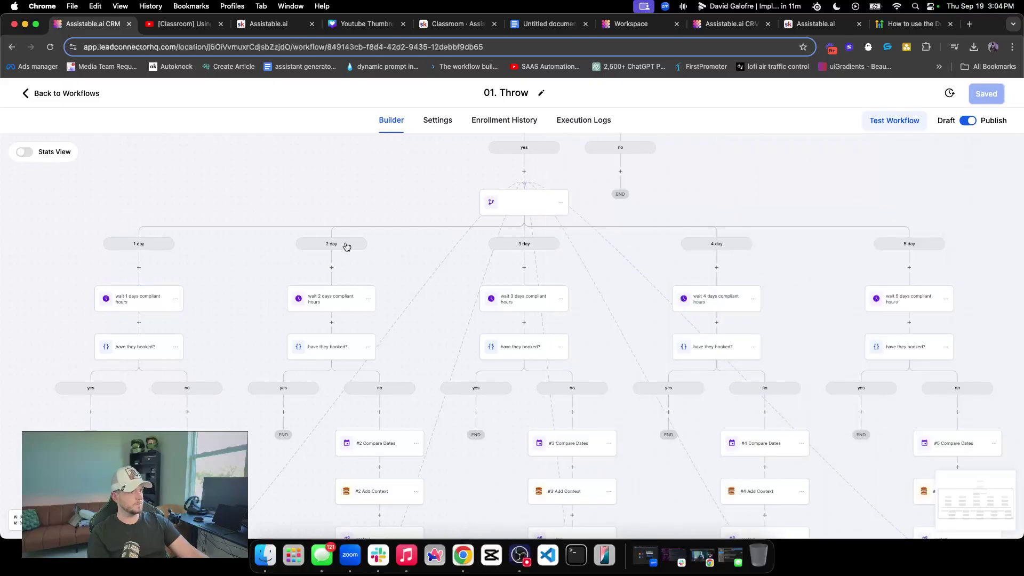
pyautogui.scroll(-1, 251, 232)
pyautogui.scroll(4, 490, 151)
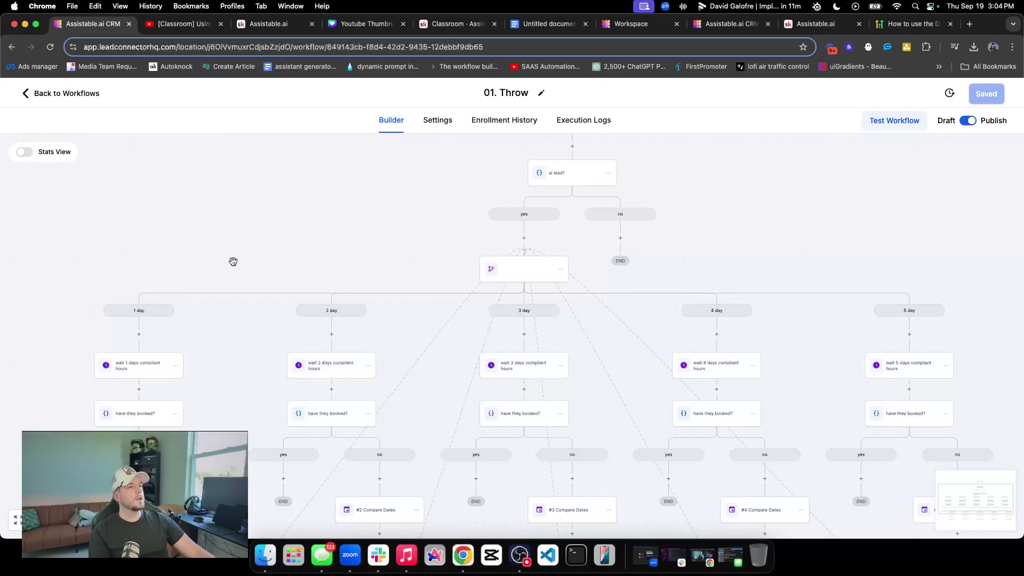
# Recheck the 1 day wait step, then open that branch's 'have they booked?' condition
pyautogui.scroll(-3, 132, 267)
pyautogui.click(131, 253)
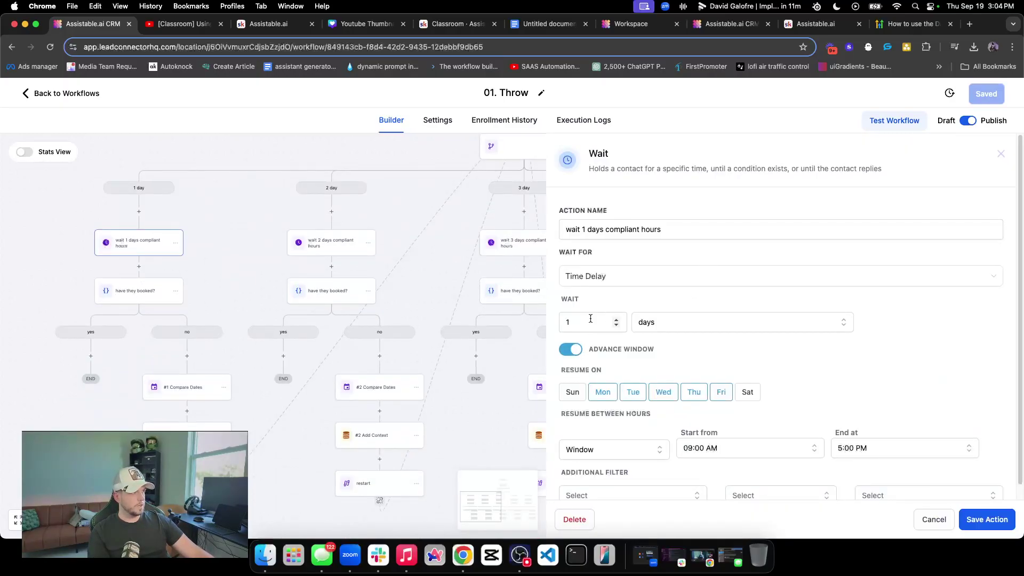
pyautogui.click(1002, 155)
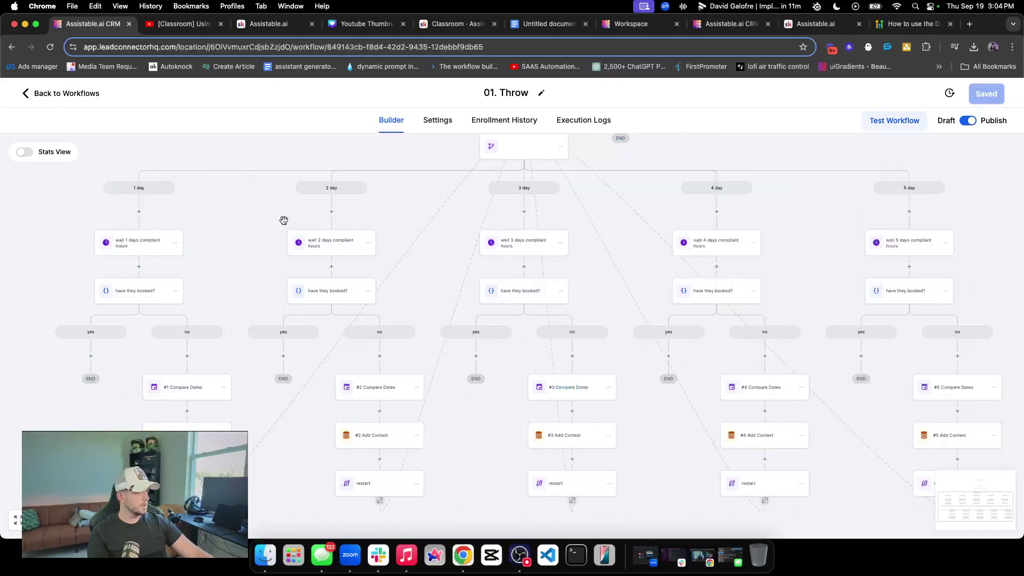
pyautogui.click(136, 300)
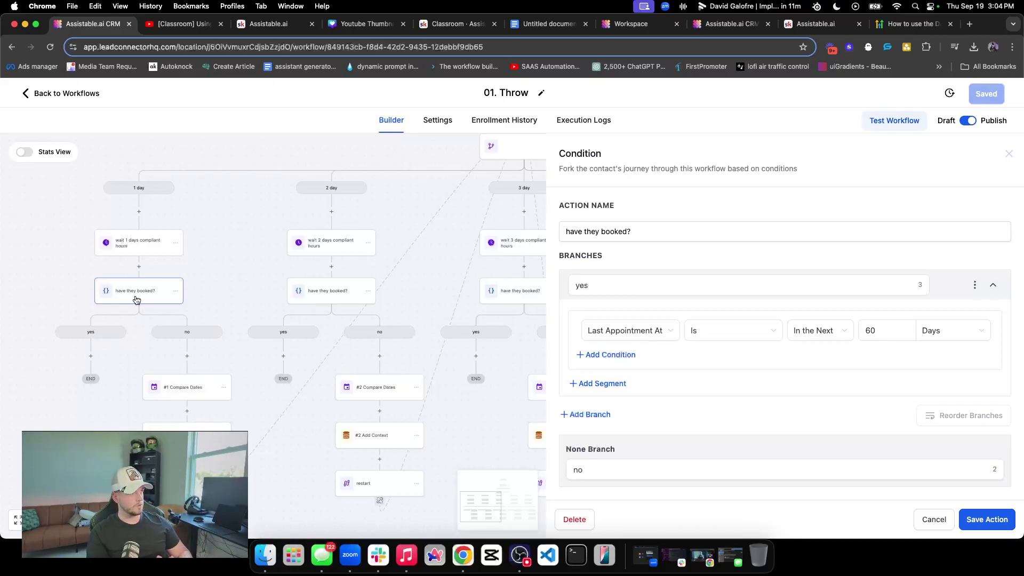
# Review the 'have they booked?' name and its yes branch, then close the condition panel
pyautogui.tripleClick(587, 231)
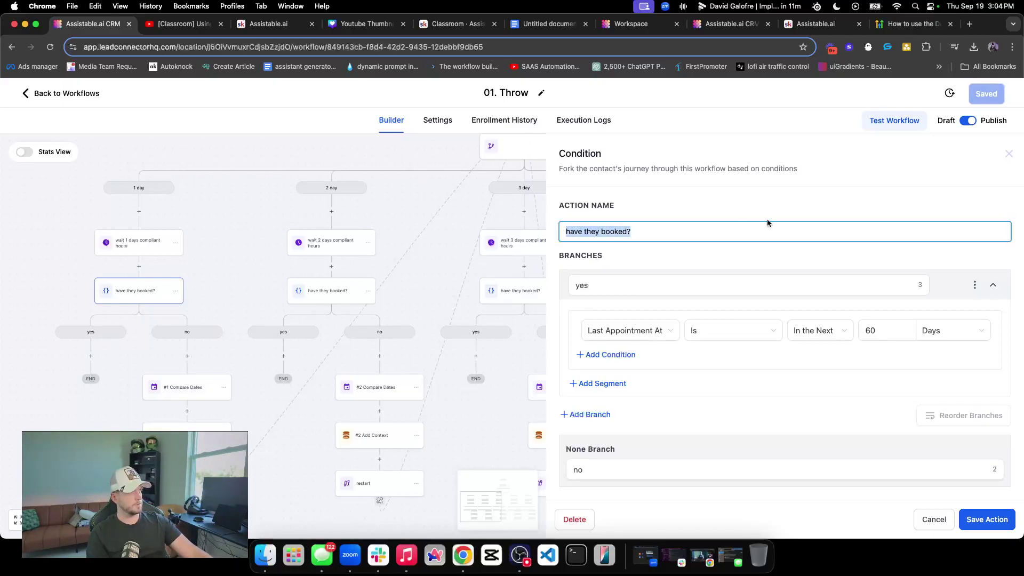
pyautogui.doubleClick(618, 280)
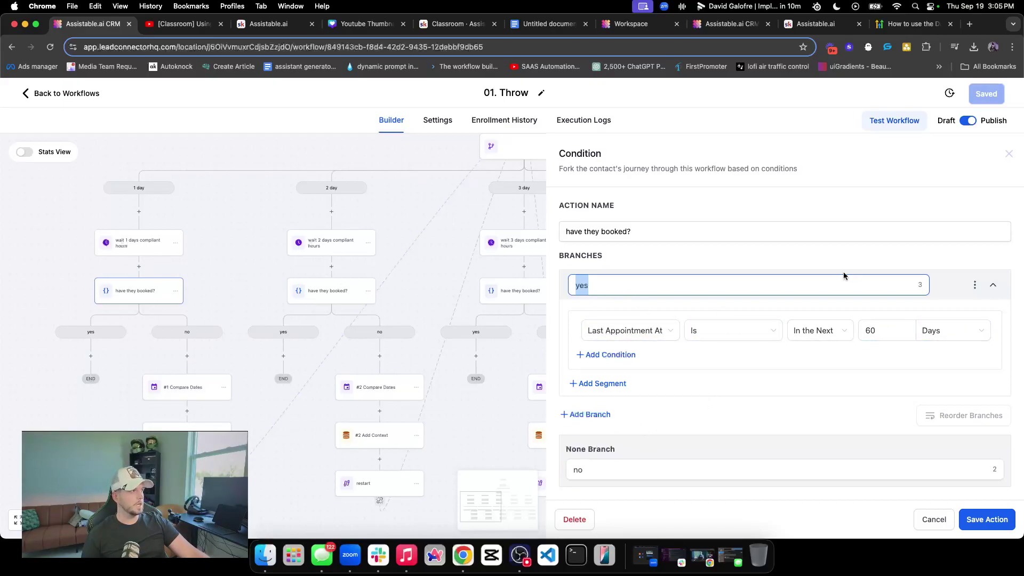
pyautogui.click(1008, 154)
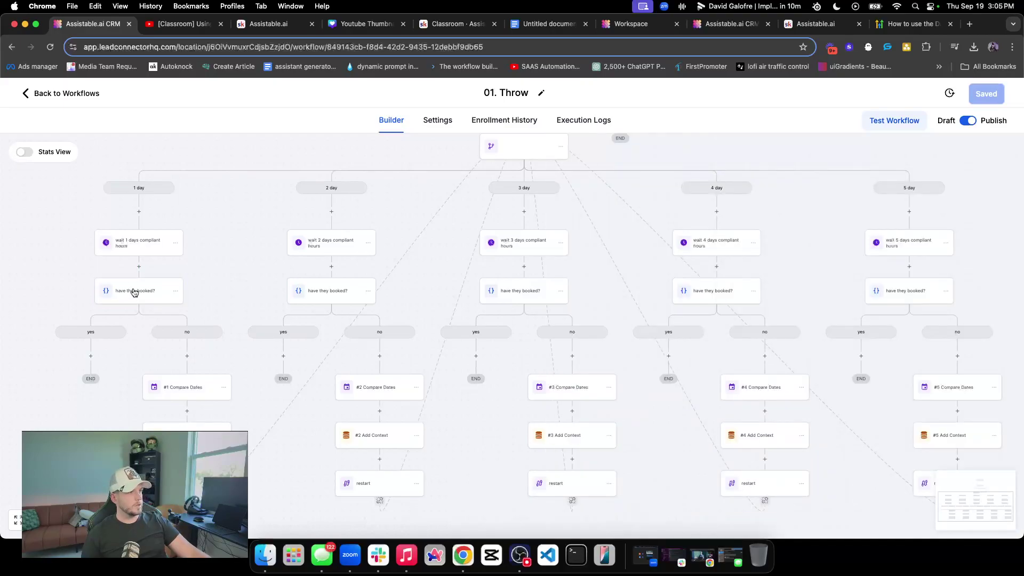
pyautogui.click(133, 298)
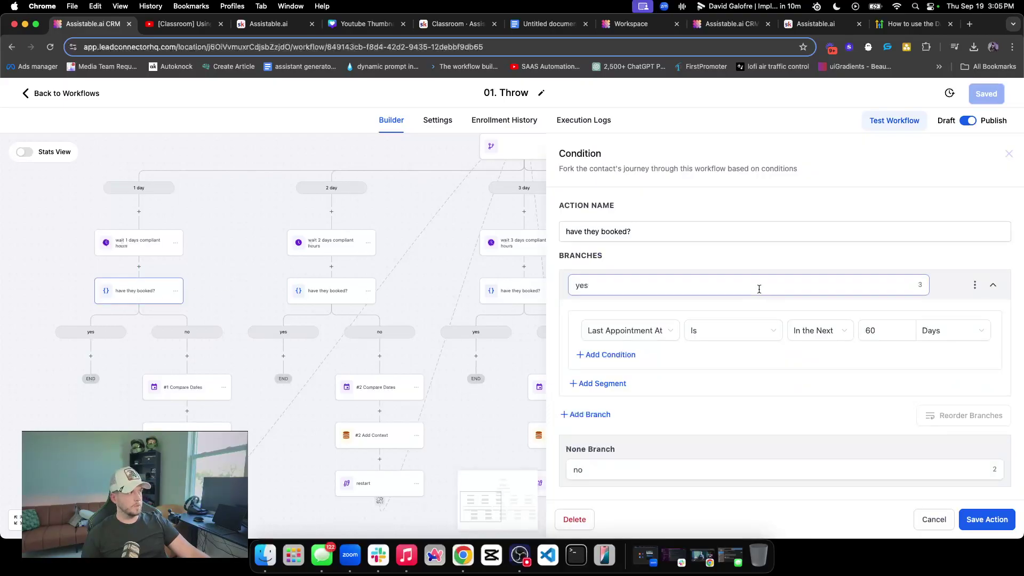
pyautogui.click(1009, 153)
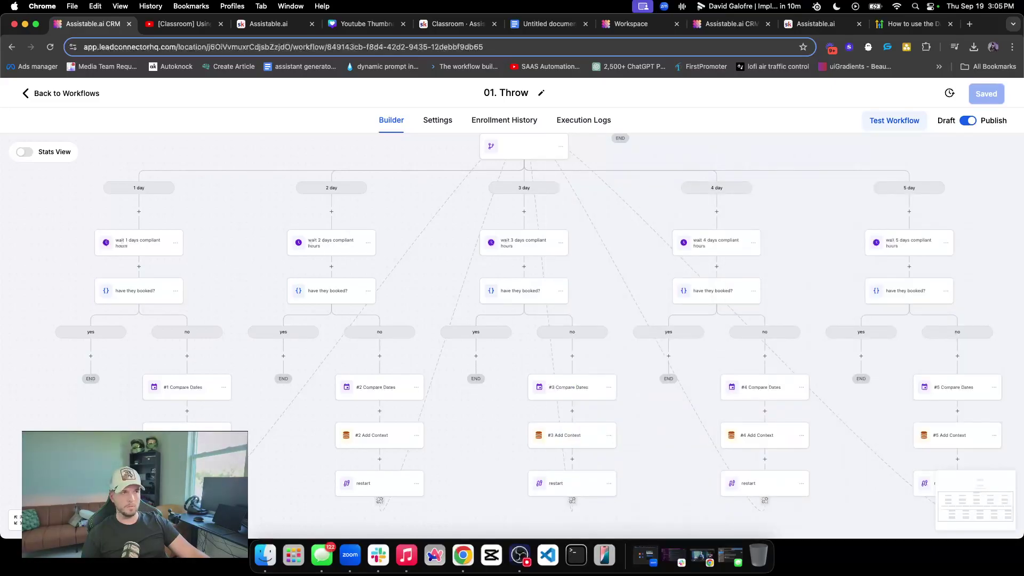
# Scroll down and open #1 Compare Dates, comparing last contacted date with Current Date
pyautogui.scroll(5, 270, 320)
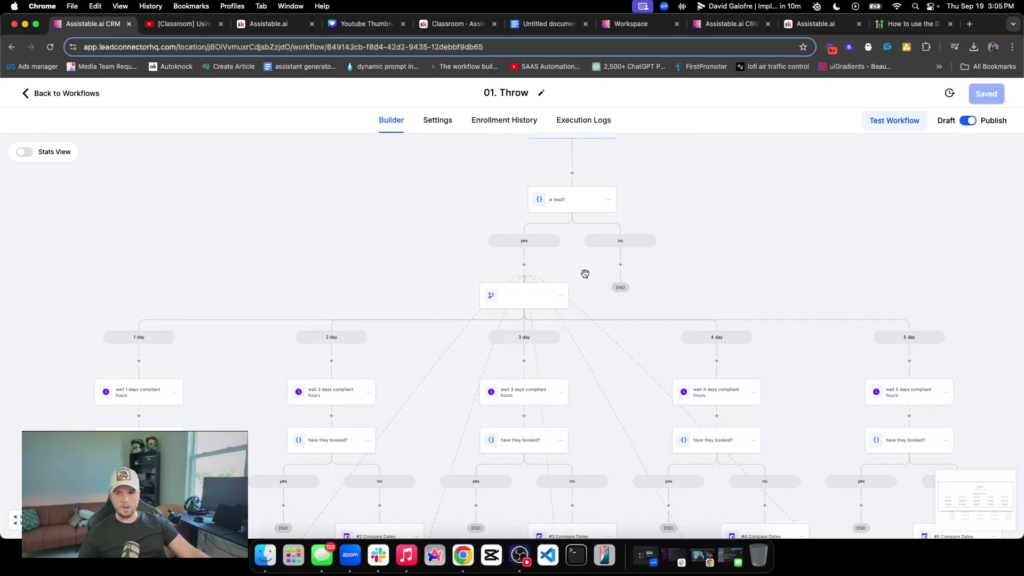
pyautogui.scroll(-2, 123, 339)
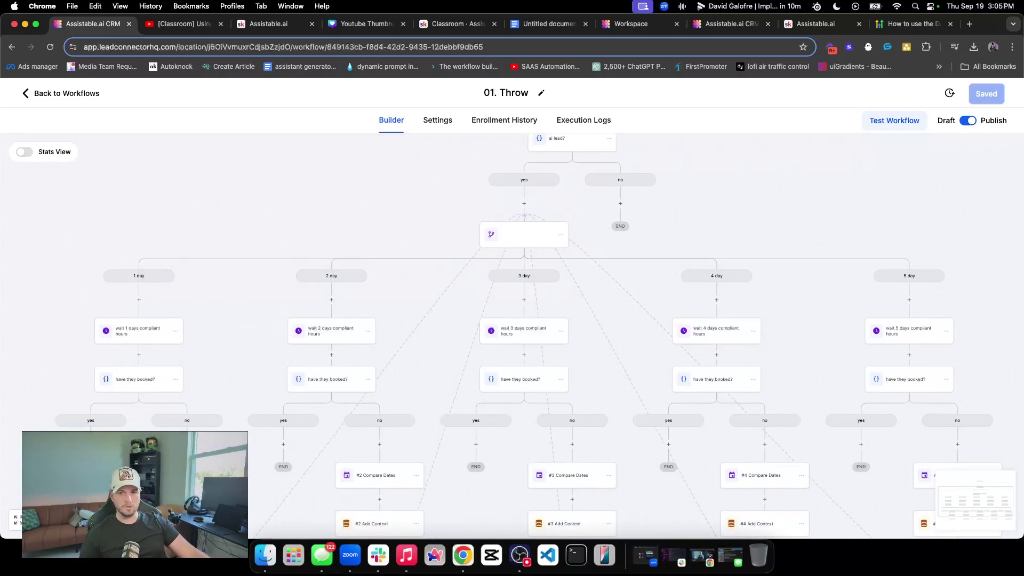
pyautogui.scroll(-3, 148, 331)
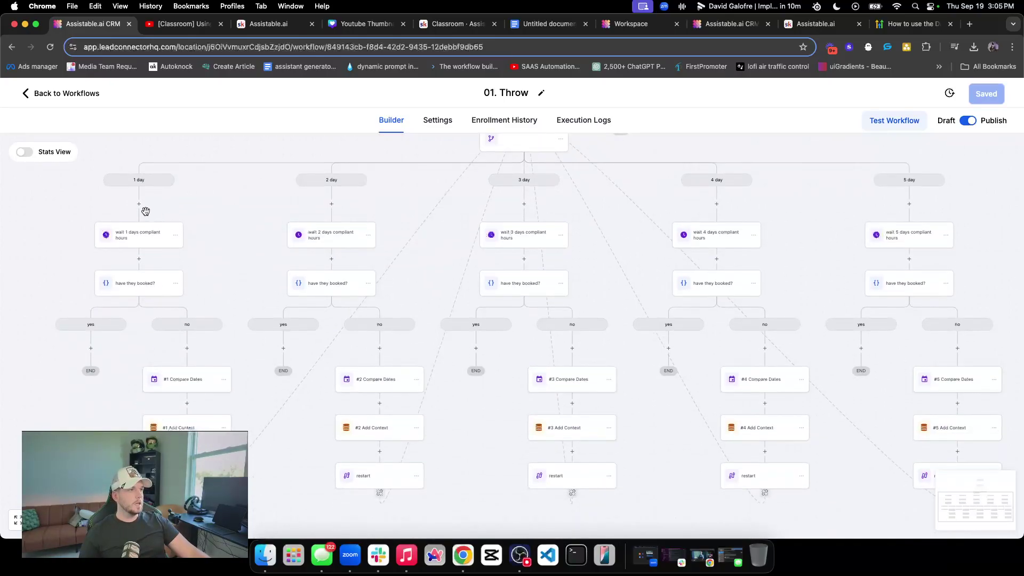
pyautogui.scroll(-1, 138, 232)
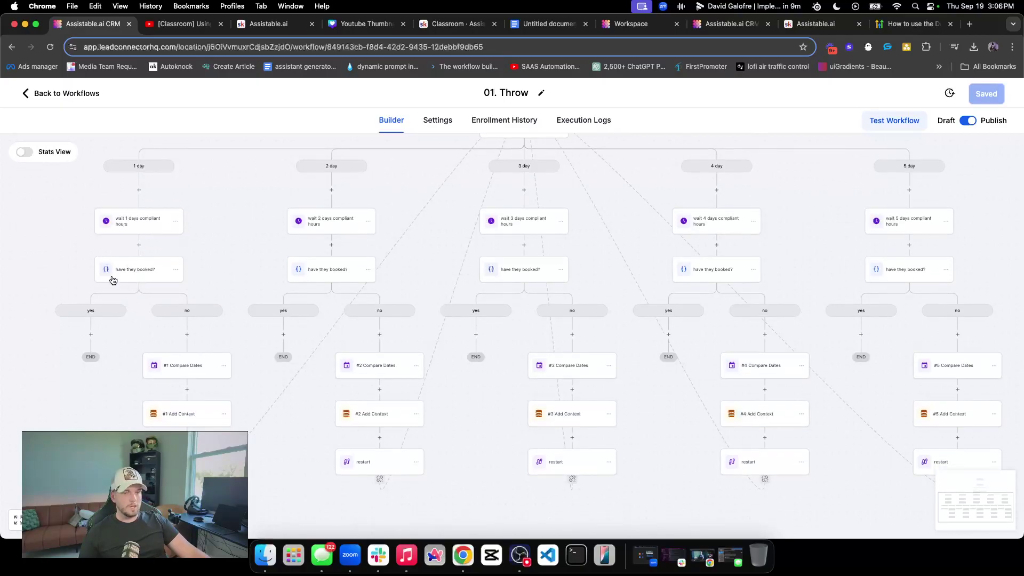
pyautogui.click(171, 364)
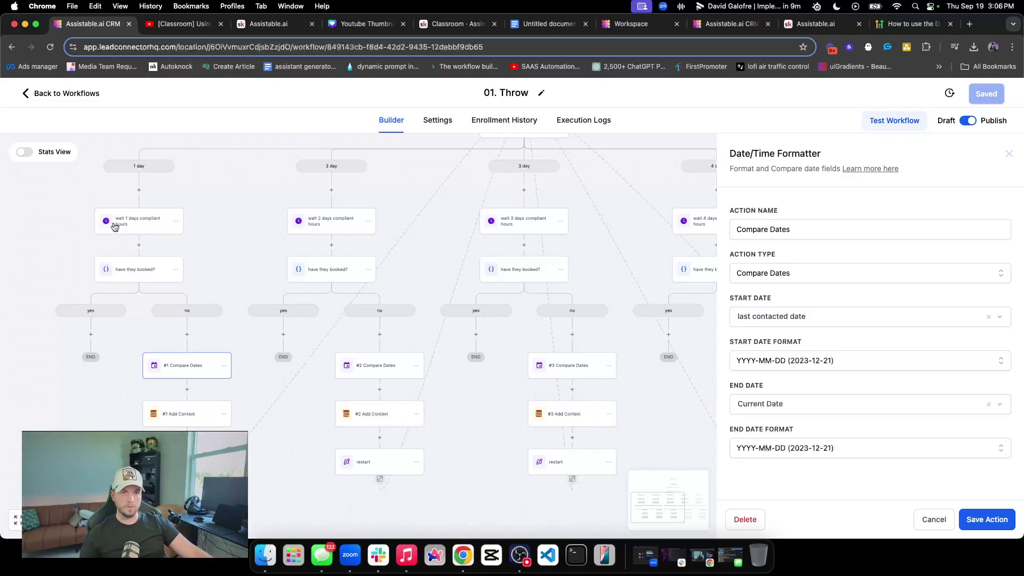
# Close the Date/Time Formatter panel and scroll down to the Add Context and restart nodes
pyautogui.scroll(3, 261, 209)
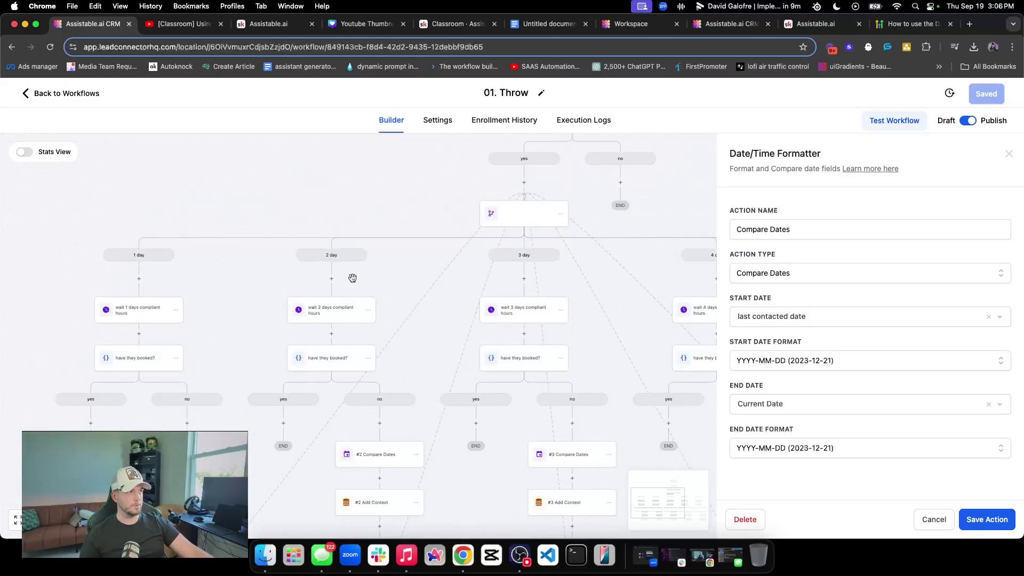
pyautogui.scroll(3, 448, 242)
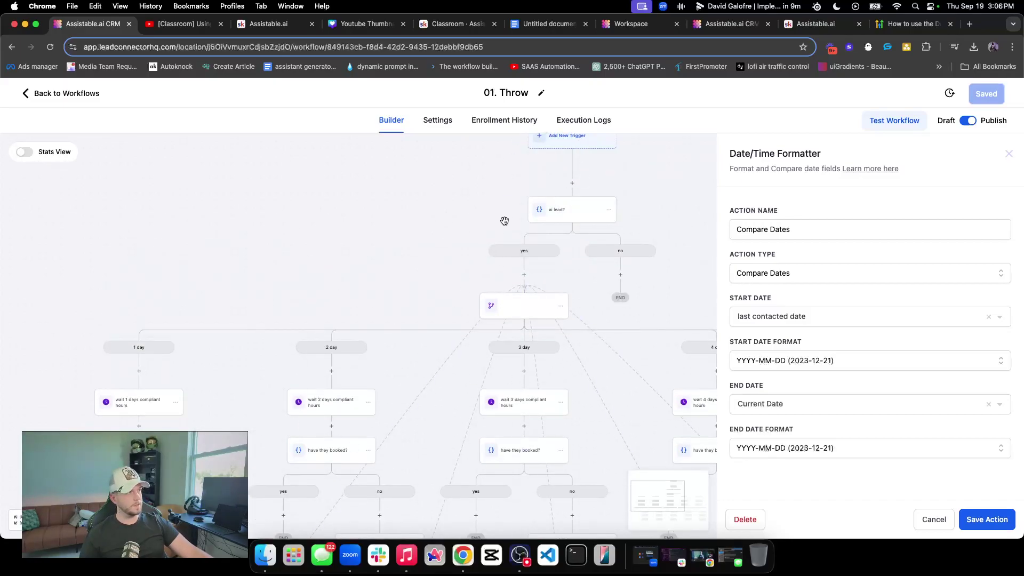
pyautogui.scroll(-2, 528, 216)
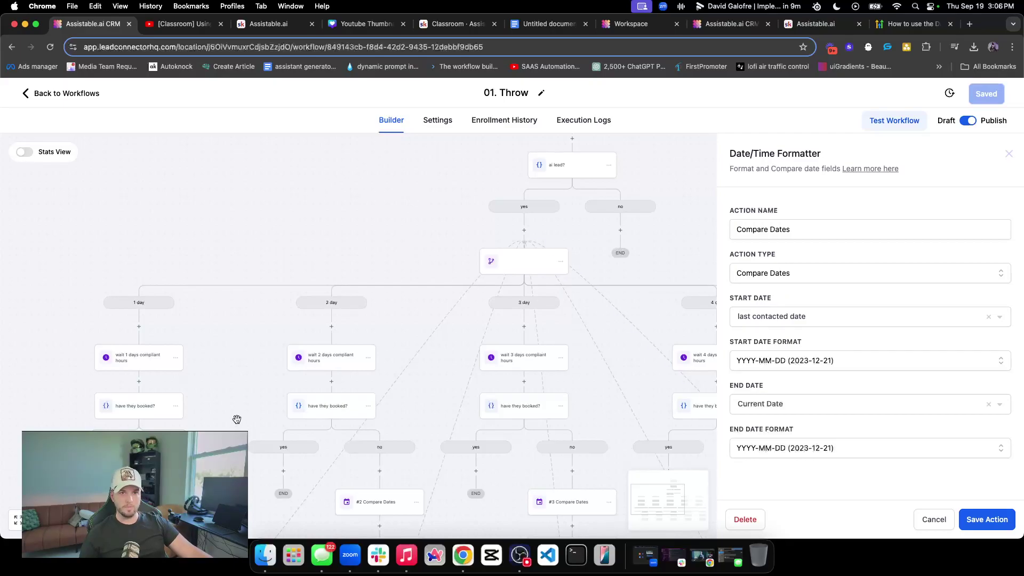
pyautogui.scroll(-2, 235, 419)
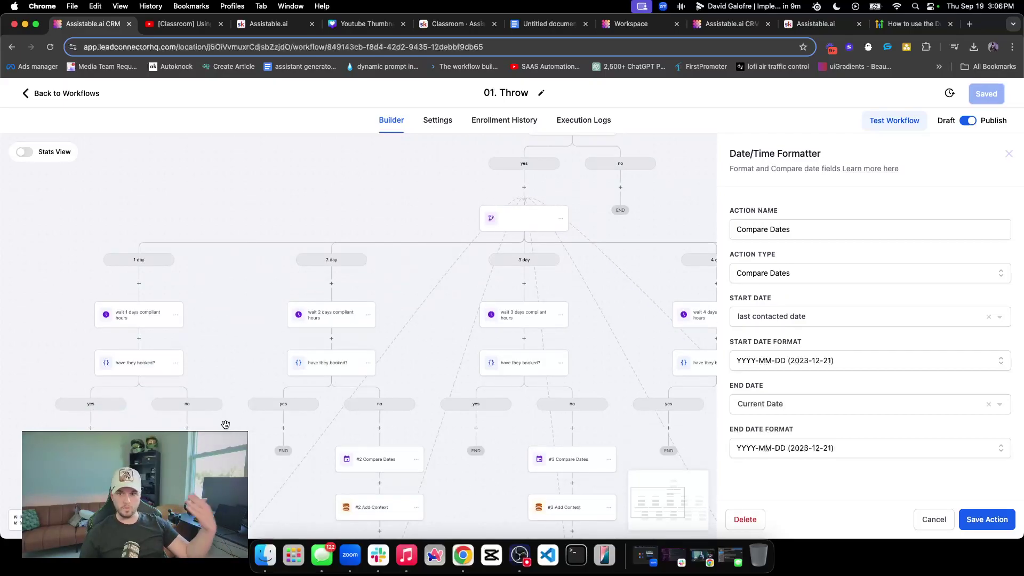
pyautogui.click(1009, 154)
pyautogui.scroll(-4, 168, 371)
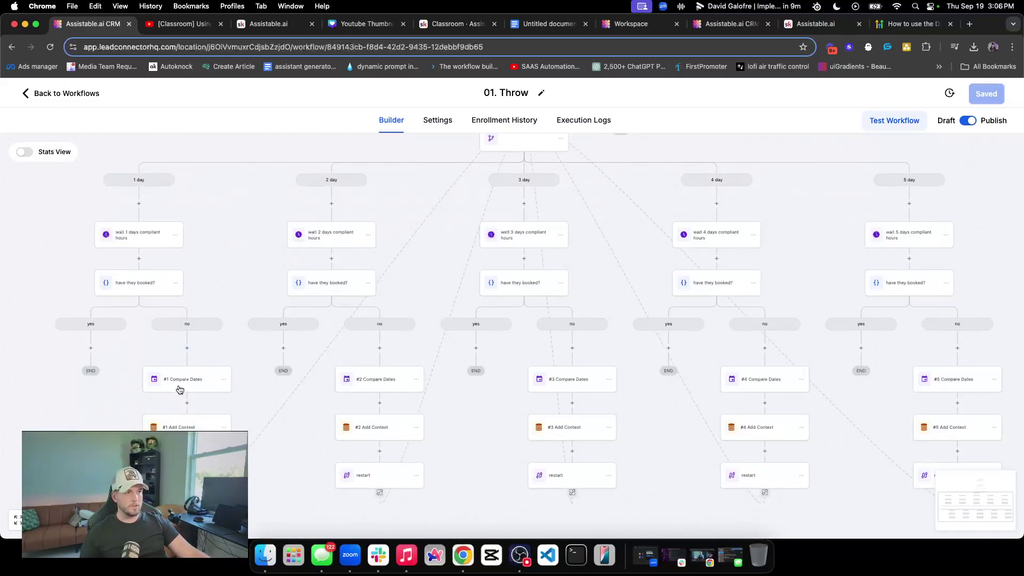
pyautogui.scroll(-3, 179, 390)
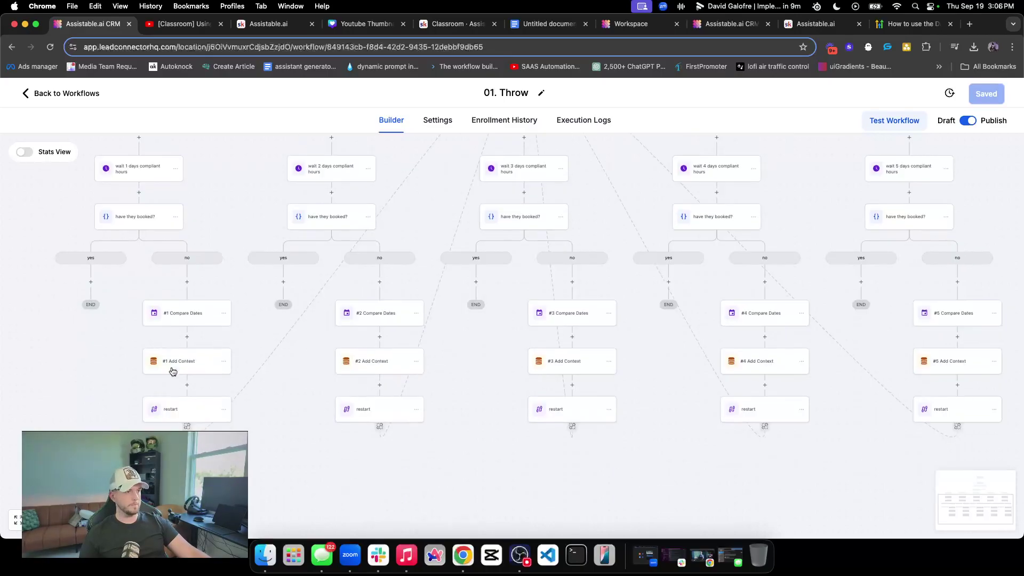
# Open #1 Add Context and enlarge its Context box to read the full follow-up prompt
pyautogui.click(186, 363)
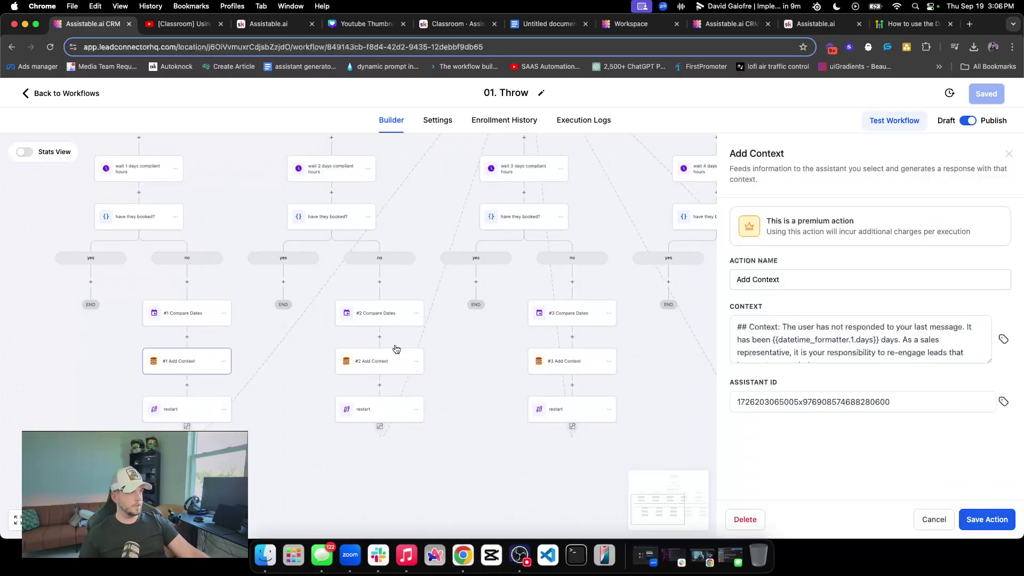
pyautogui.moveTo(989, 362); pyautogui.dragTo(982, 432)
pyautogui.click(825, 392)
pyautogui.click(216, 295)
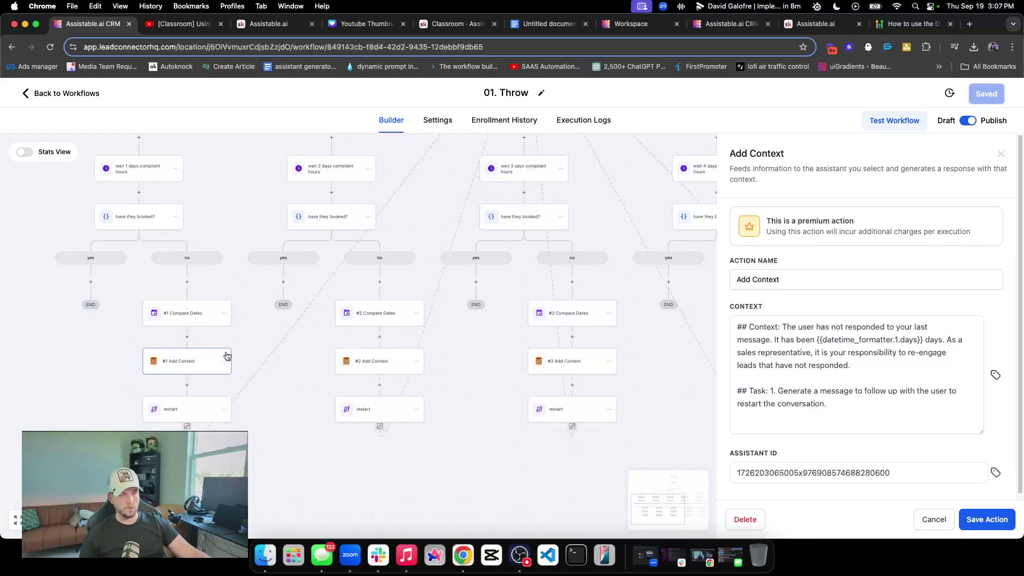
pyautogui.click(848, 329)
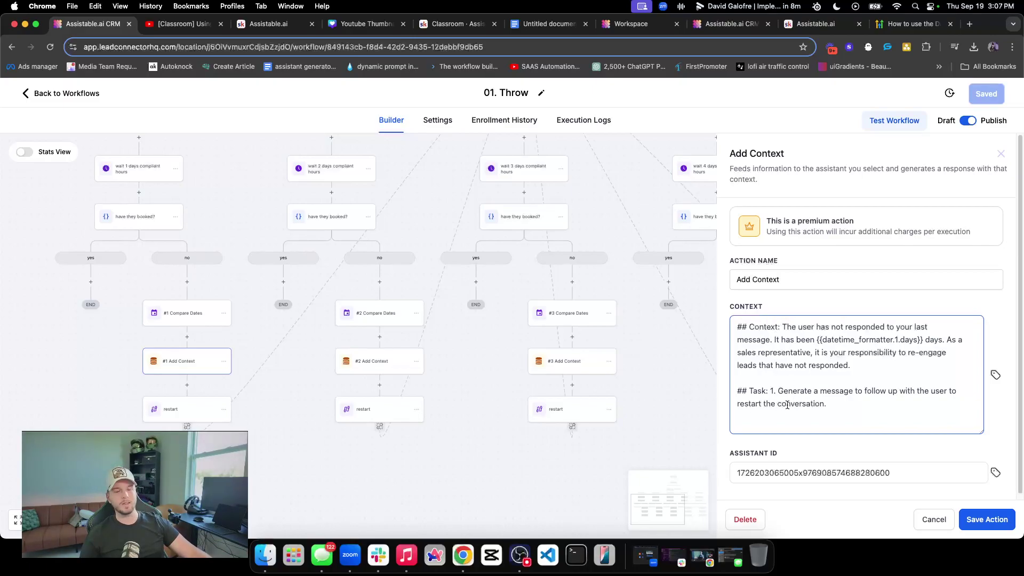
# Highlight the prompt's points about the user not replying, days elapsed and the sales representative role
pyautogui.moveTo(797, 327); pyautogui.dragTo(924, 340)
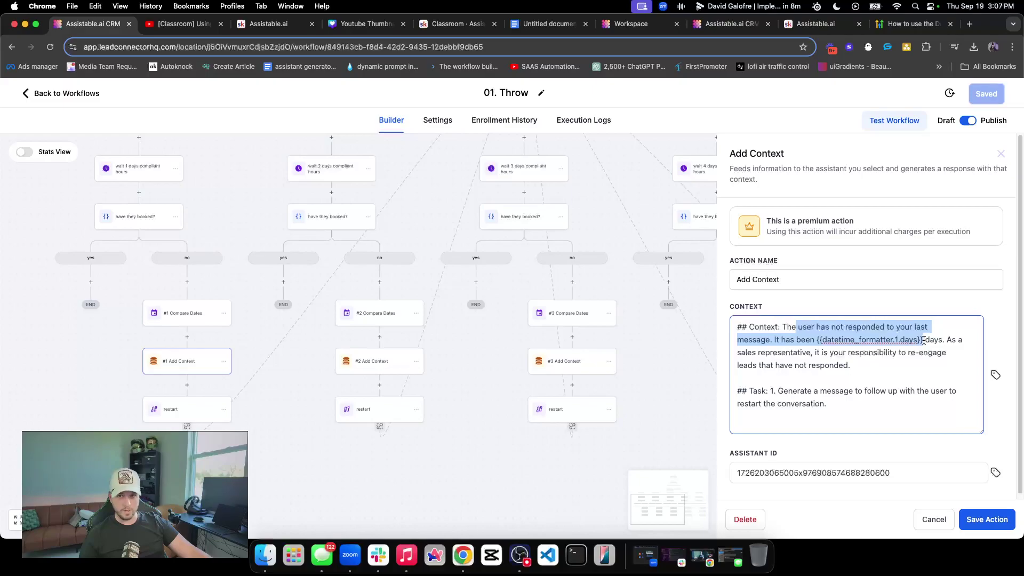
pyautogui.doubleClick(935, 340)
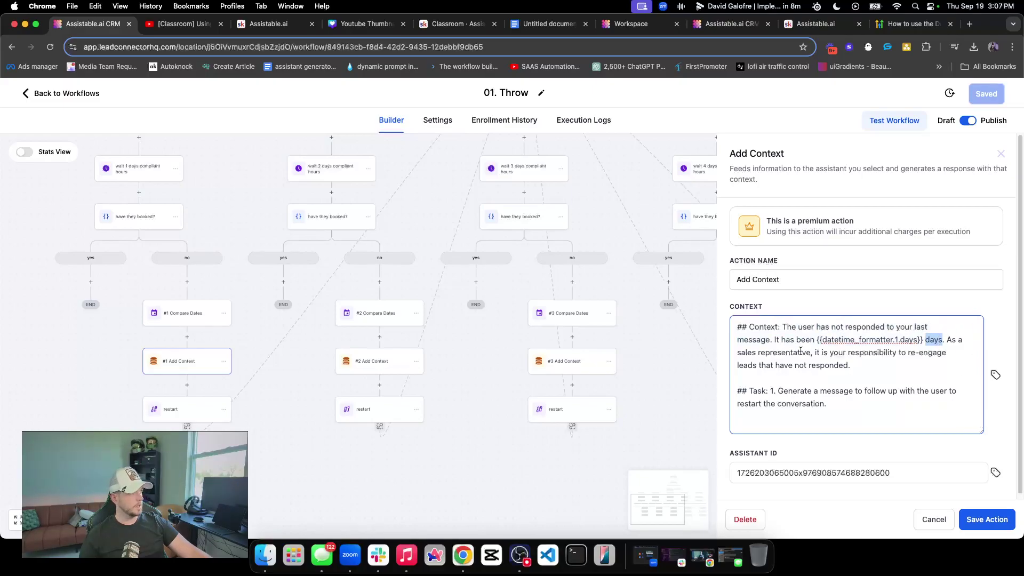
pyautogui.moveTo(797, 351); pyautogui.dragTo(886, 364)
pyautogui.tripleClick(903, 355)
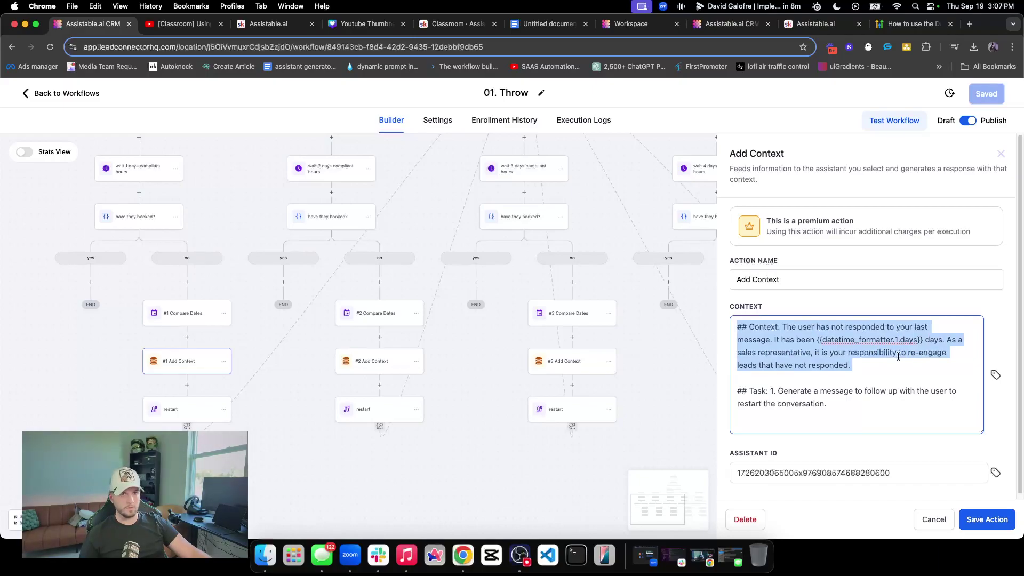
pyautogui.tripleClick(813, 389)
pyautogui.tripleClick(837, 390)
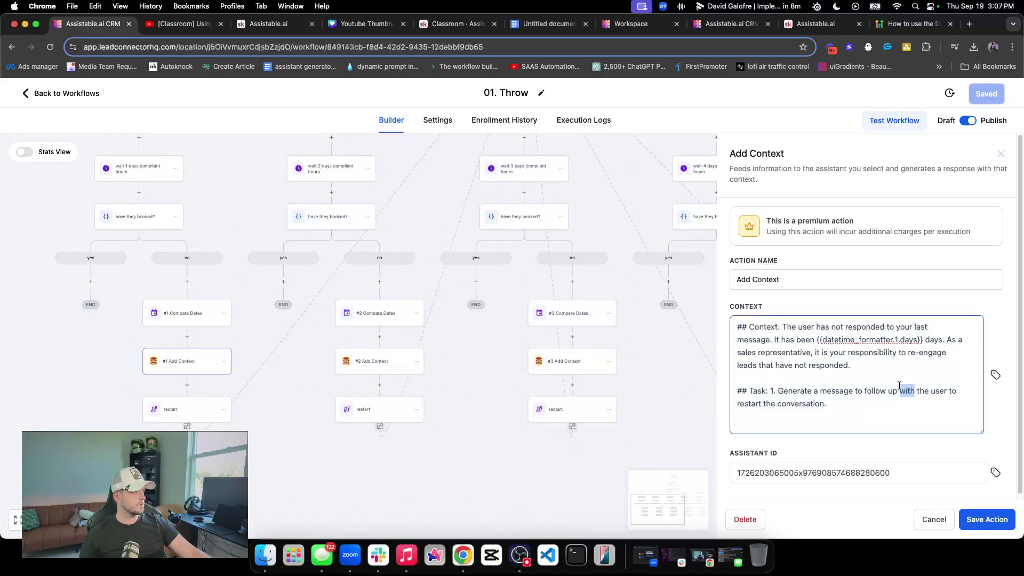
# Highlight the Task line's follow-up instruction and the whole prompt, then close the Add Context panel
pyautogui.click(900, 385)
pyautogui.tripleClick(823, 394)
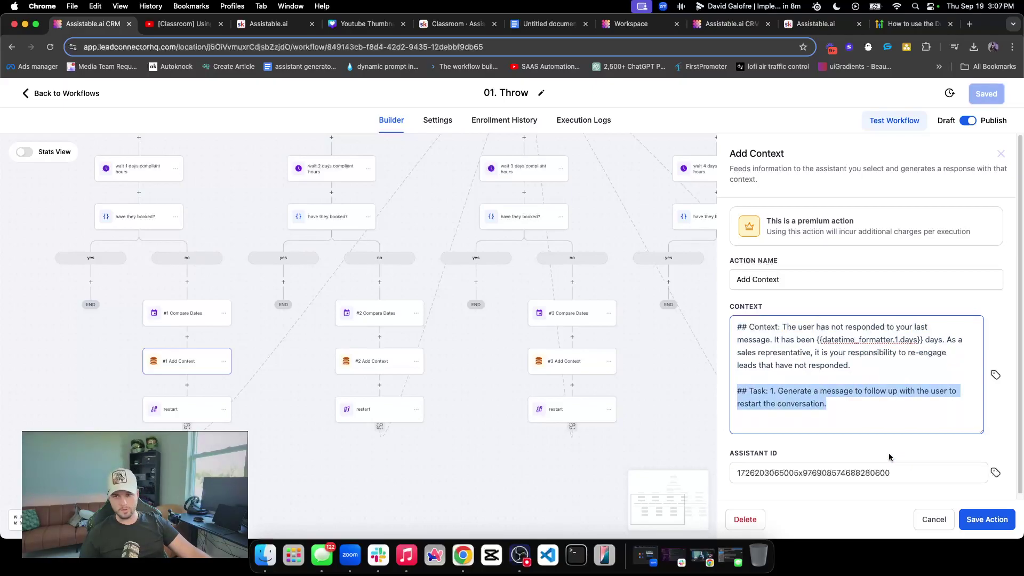
pyautogui.doubleClick(870, 387)
pyautogui.tripleClick(856, 386)
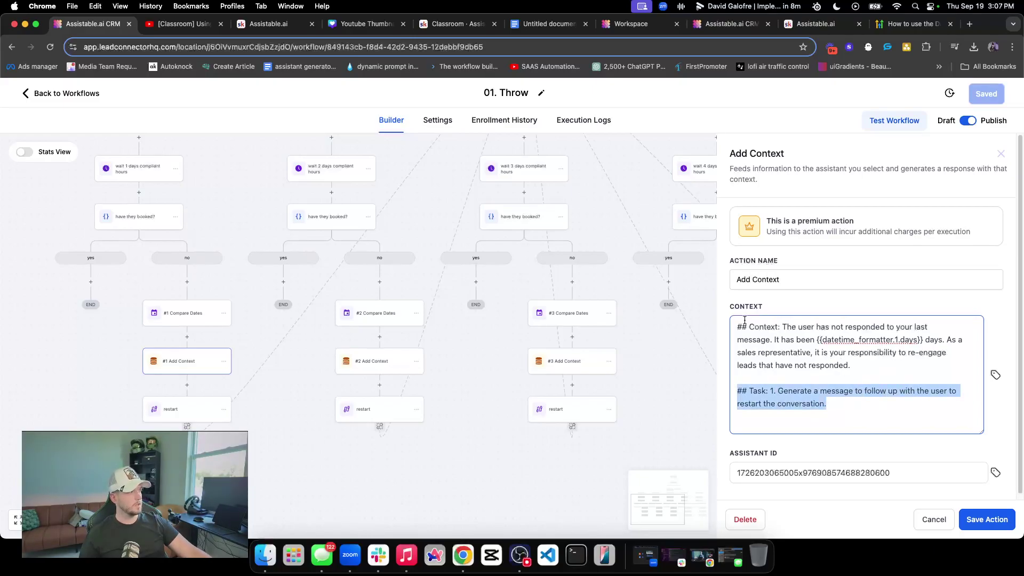
pyautogui.moveTo(745, 320); pyautogui.dragTo(892, 418)
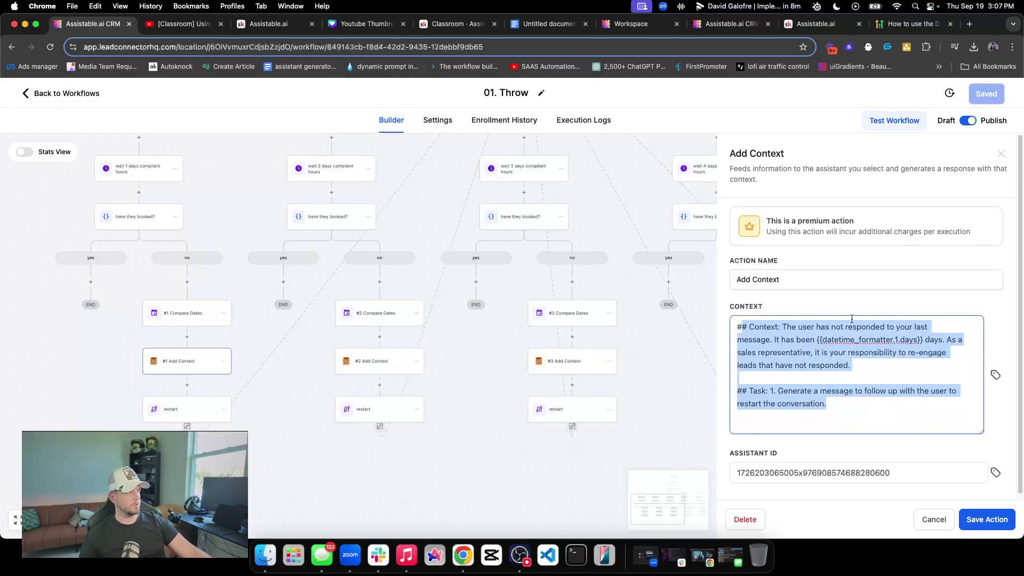
pyautogui.doubleClick(851, 353)
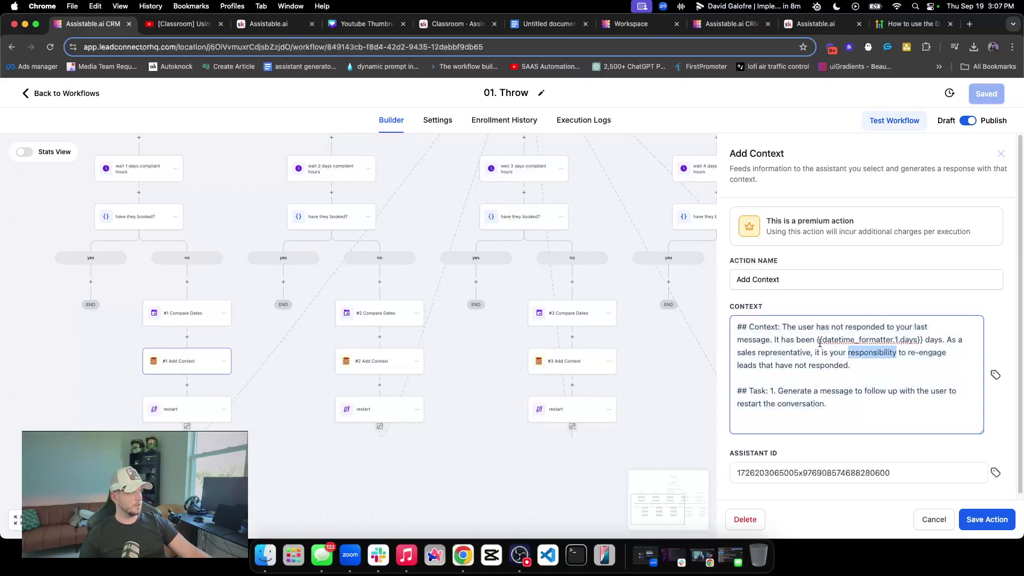
pyautogui.tripleClick(832, 342)
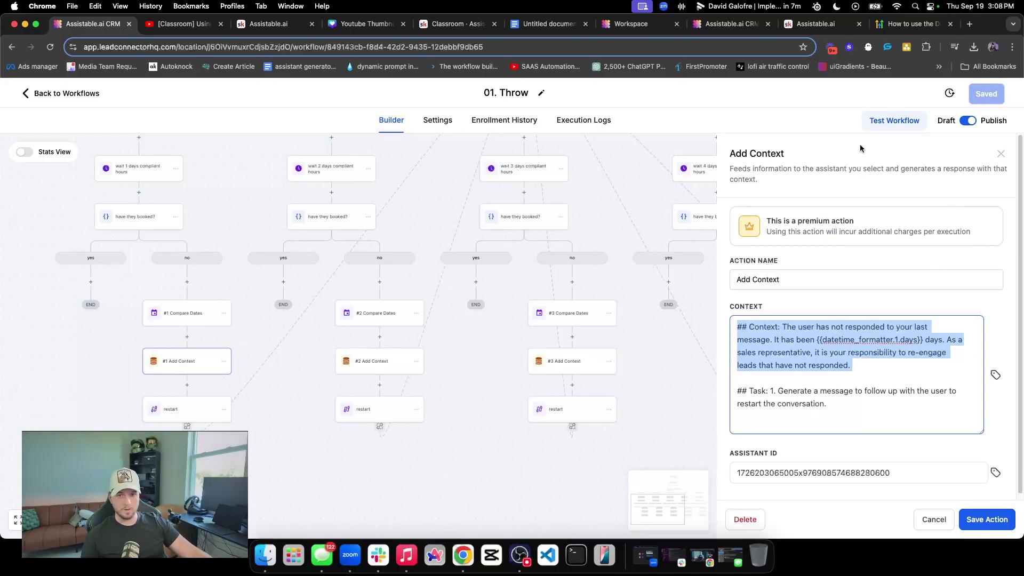
pyautogui.click(1001, 155)
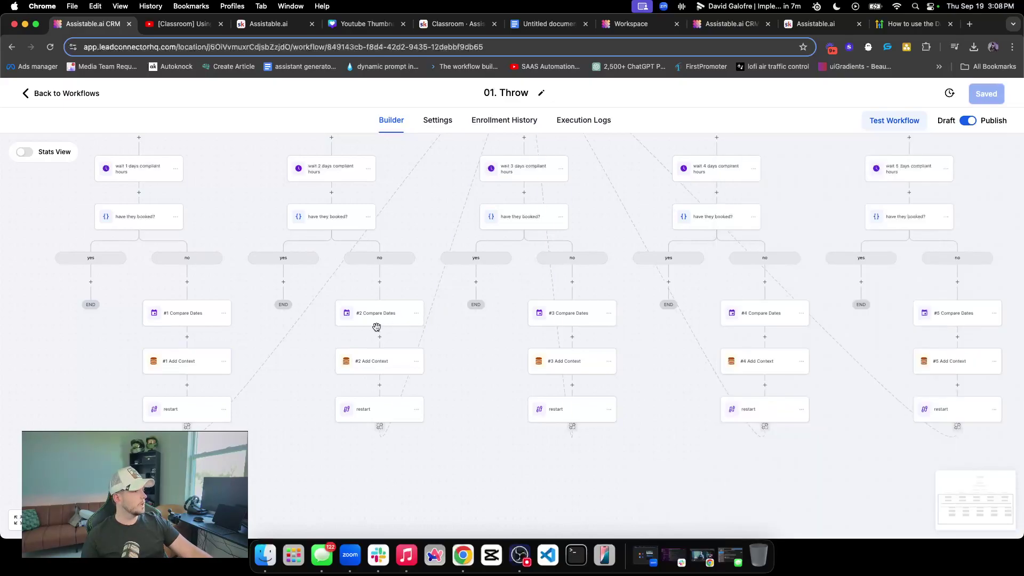
pyautogui.scroll(-2, 176, 227)
# Inspect the restart Go To step's settings, then scroll back up the canvas
pyautogui.click(180, 355)
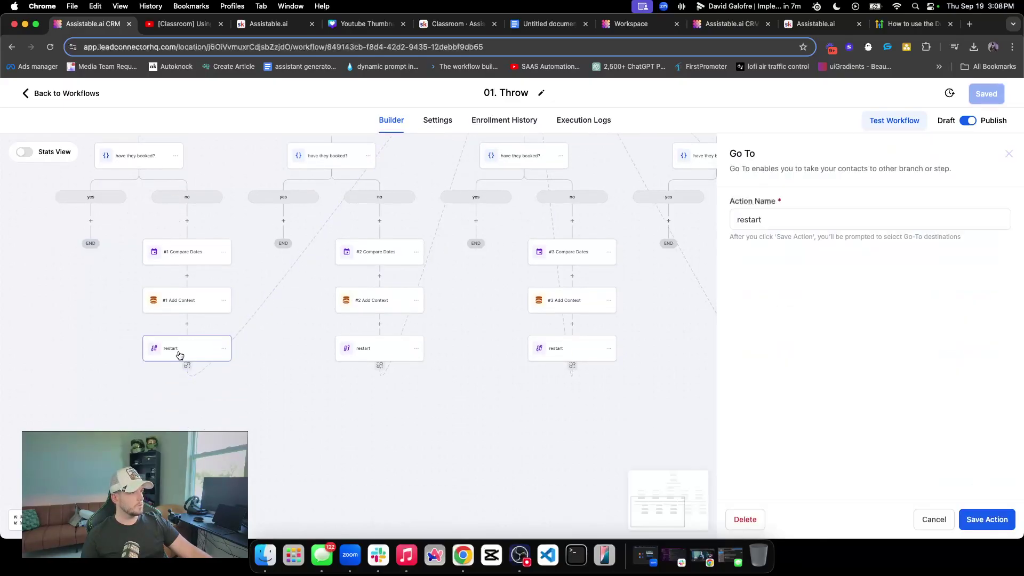
pyautogui.click(1010, 155)
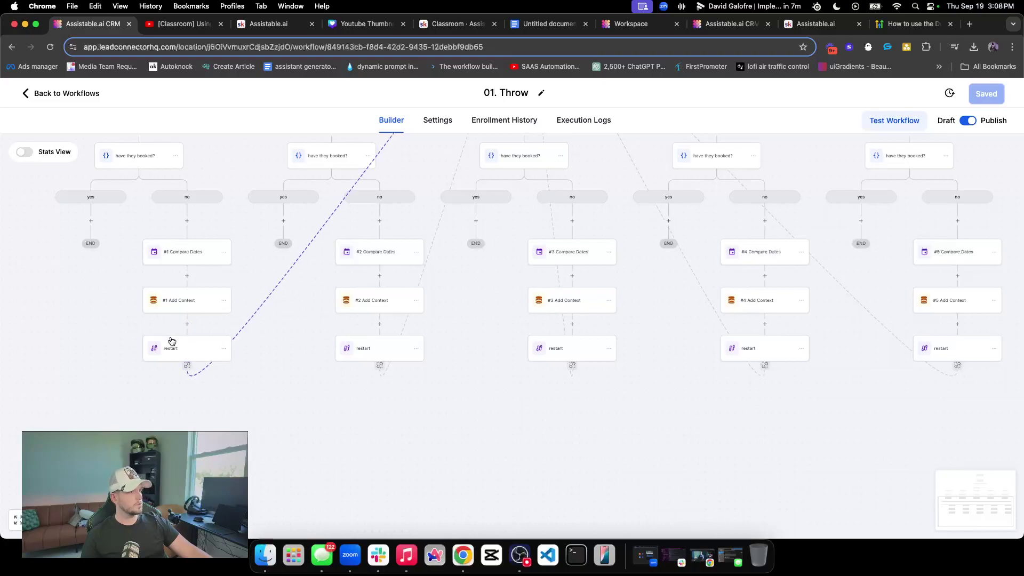
pyautogui.scroll(2, 214, 346)
pyautogui.scroll(3, 306, 331)
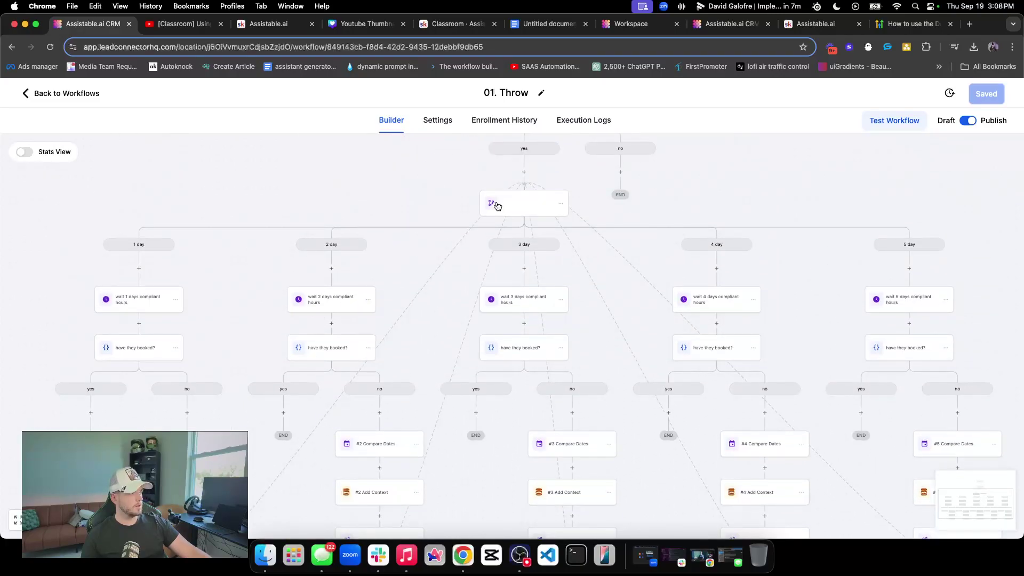
# Check the random Workflow Split step and the wait 3 days compliant hours step
pyautogui.click(504, 204)
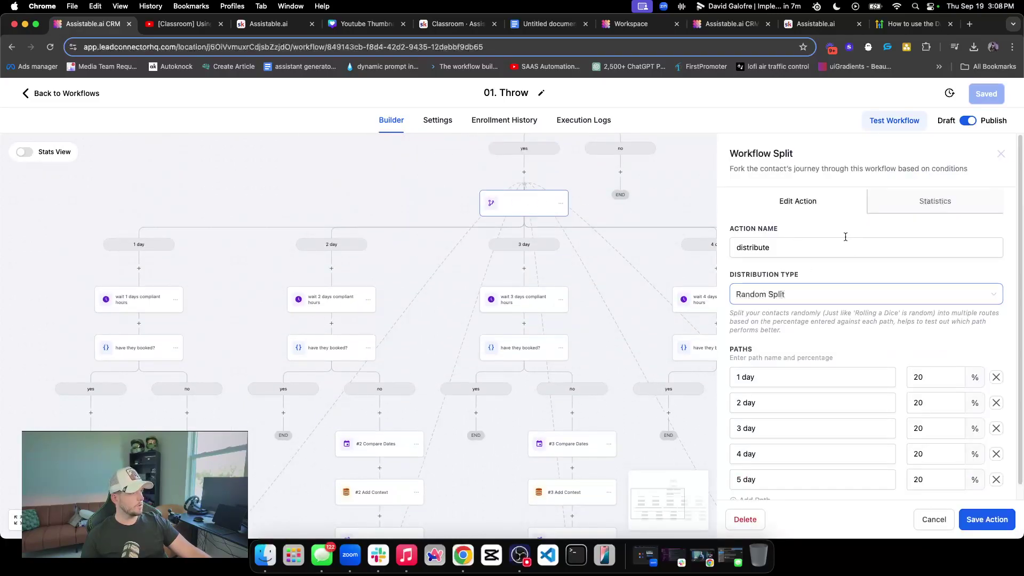
pyautogui.click(1001, 153)
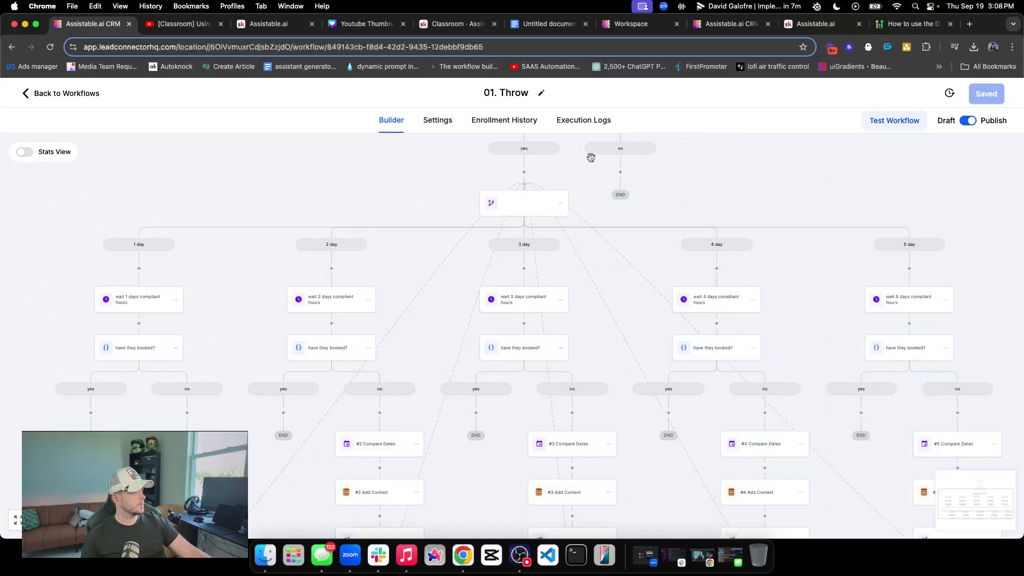
pyautogui.click(520, 296)
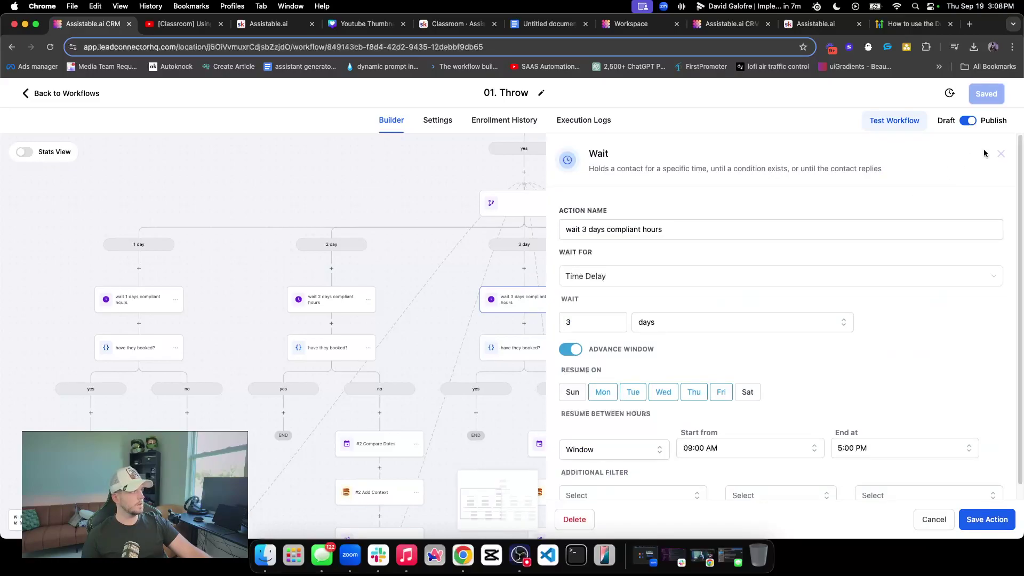
pyautogui.click(1001, 154)
# Open the 3 day branch's #3 Compare Dates step, which compares last contacted date with Current Date
pyautogui.scroll(-1, 548, 254)
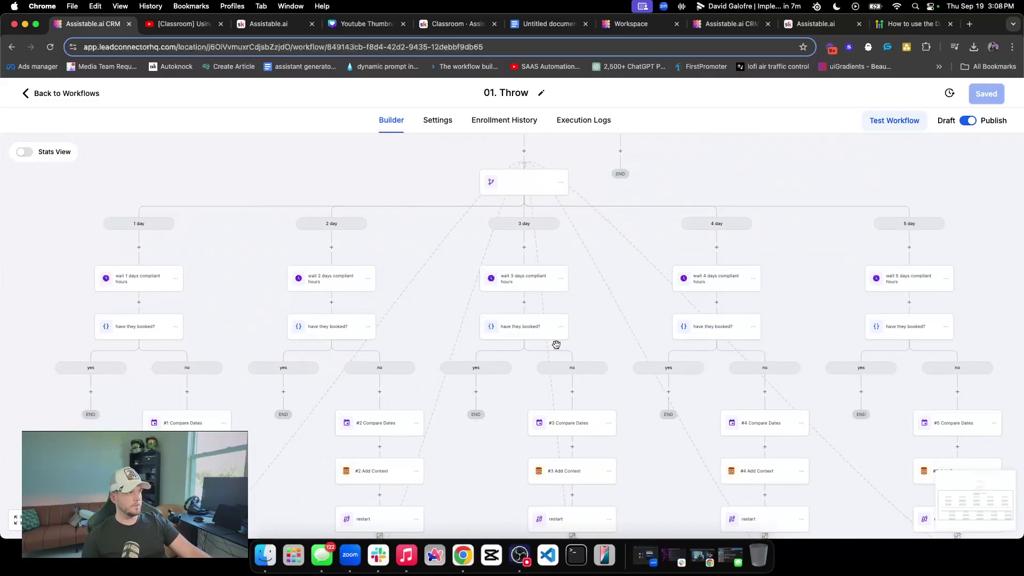
pyautogui.scroll(-2, 557, 345)
pyautogui.click(566, 372)
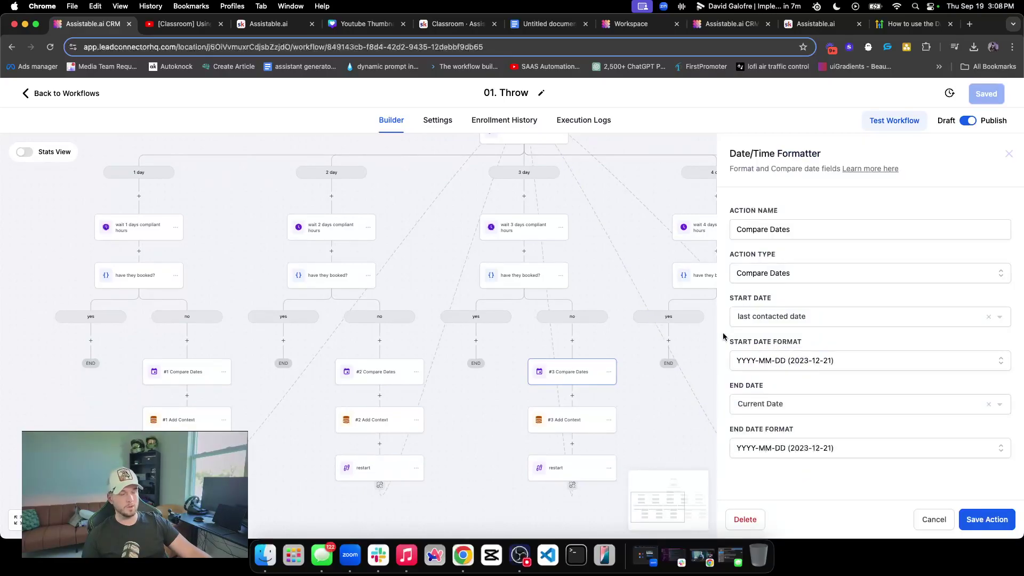
# Review the #3 Add Context prompt paragraphs and assistant ID, then return to the 'ai lead?' node
pyautogui.click(555, 417)
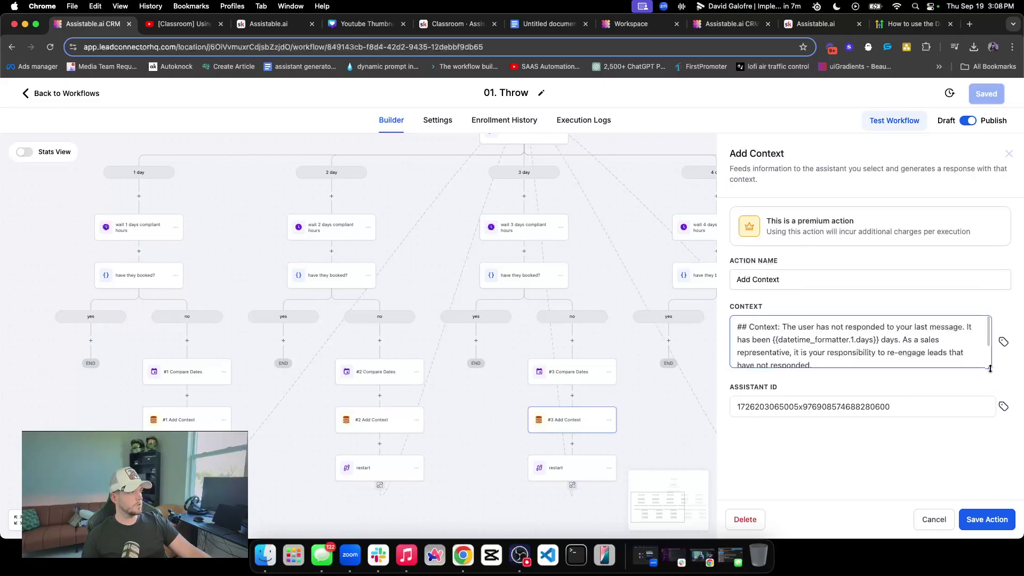
pyautogui.moveTo(991, 371); pyautogui.dragTo(990, 417)
pyautogui.tripleClick(857, 340)
pyautogui.tripleClick(857, 391)
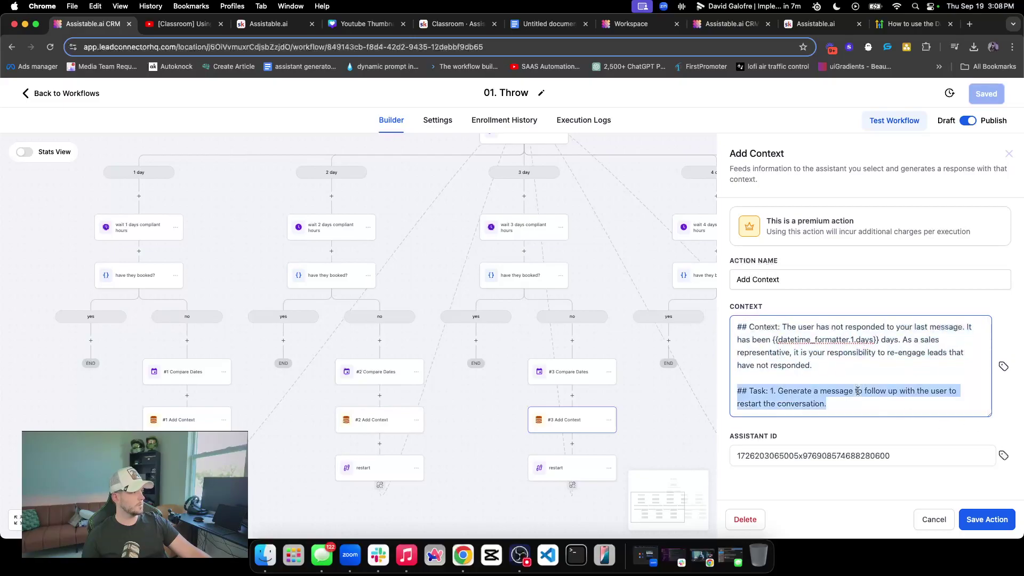
pyautogui.doubleClick(819, 455)
pyautogui.click(1003, 169)
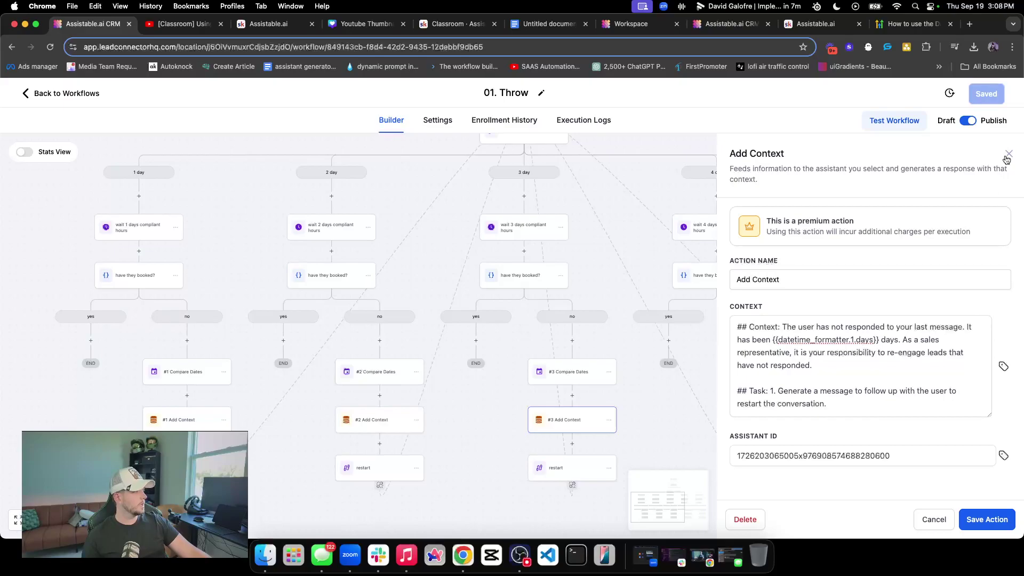
pyautogui.click(1008, 154)
pyautogui.scroll(5, 435, 373)
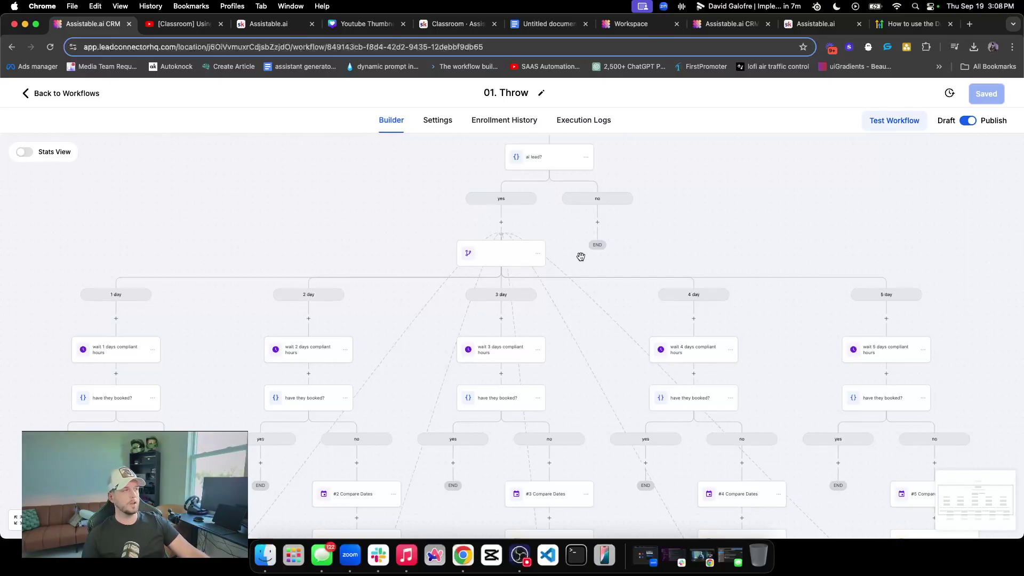
pyautogui.scroll(-3, 534, 240)
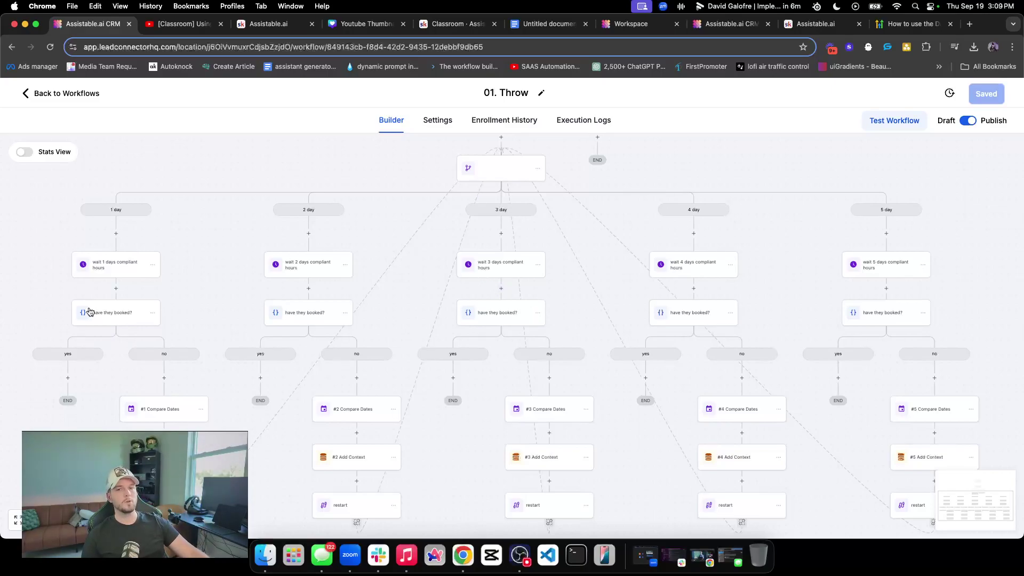
pyautogui.scroll(4, 338, 254)
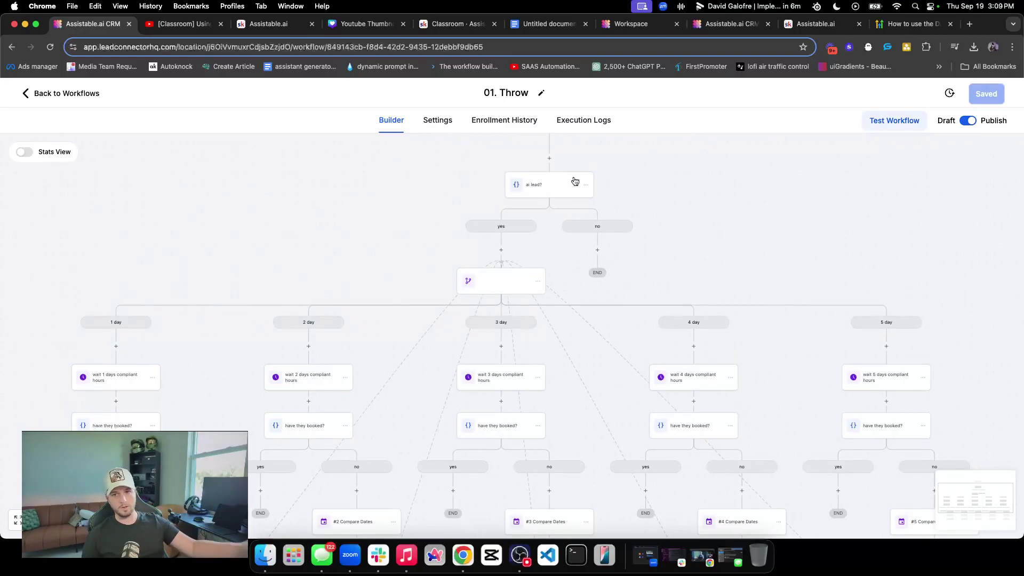
pyautogui.scroll(5, 573, 178)
pyautogui.scroll(-5, 576, 182)
pyautogui.scroll(-8, 580, 191)
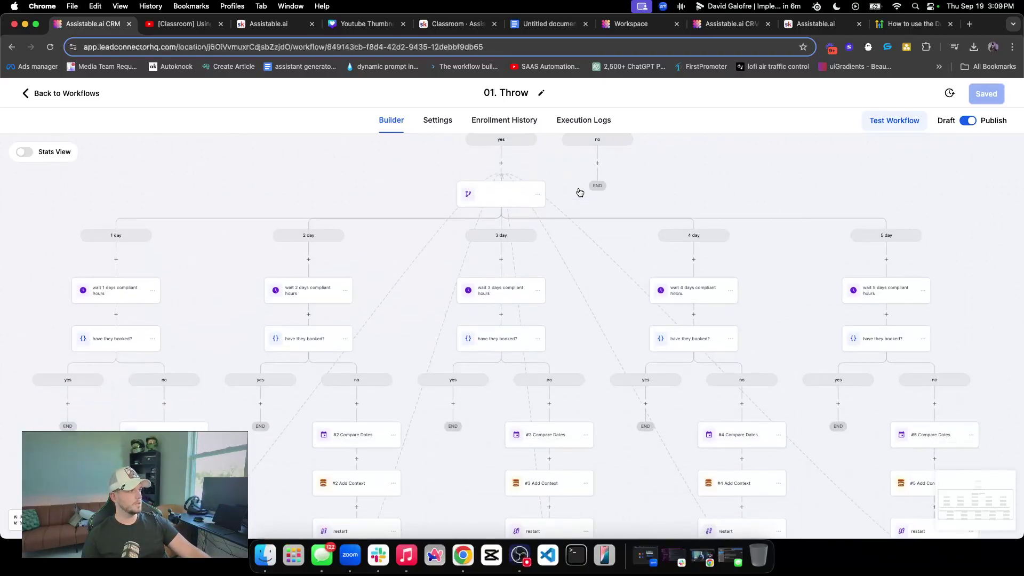
pyautogui.scroll(5, 578, 186)
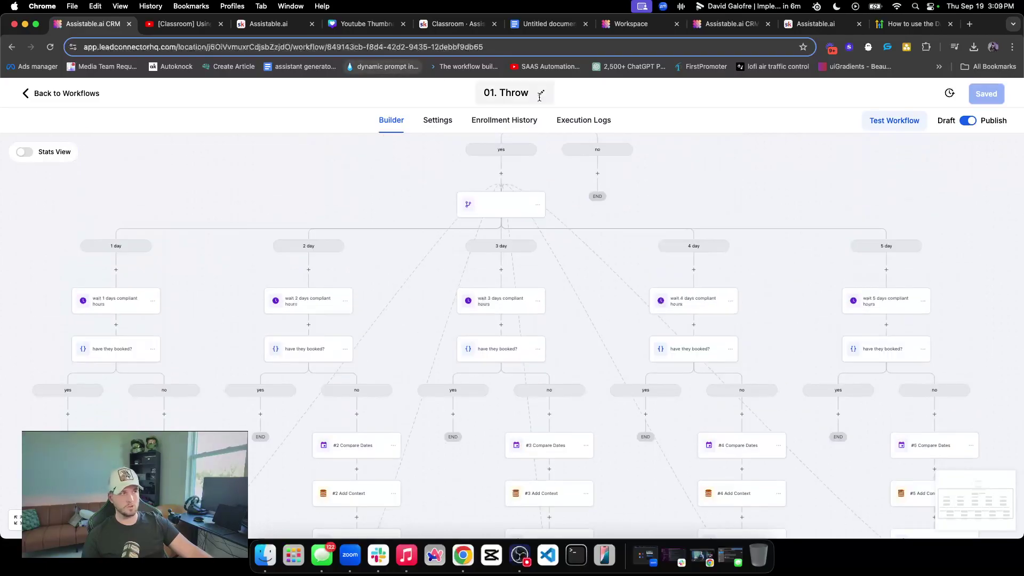
pyautogui.scroll(3, 728, 272)
pyautogui.scroll(-6, 727, 273)
pyautogui.scroll(-3, 726, 273)
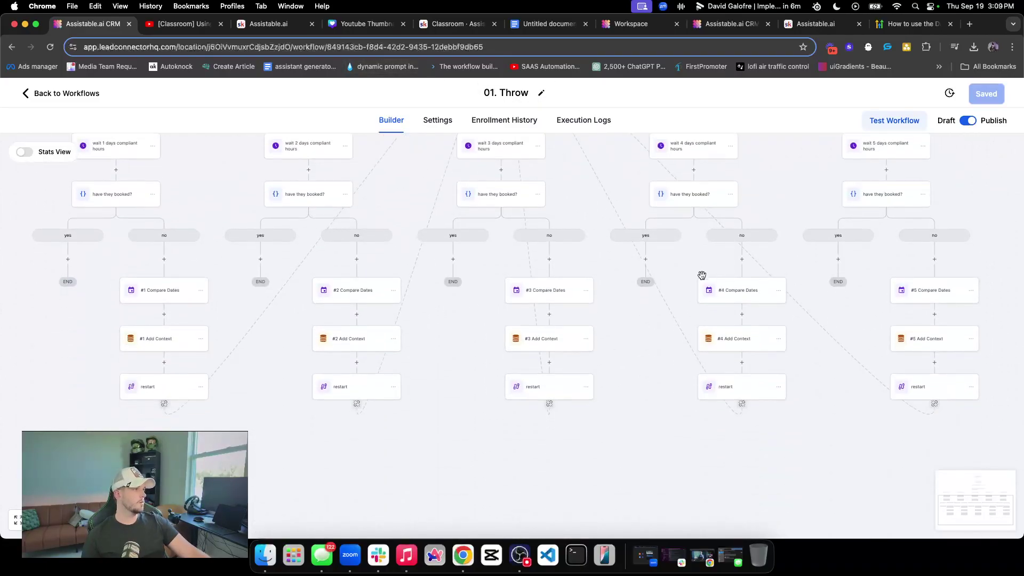
pyautogui.scroll(2, 452, 289)
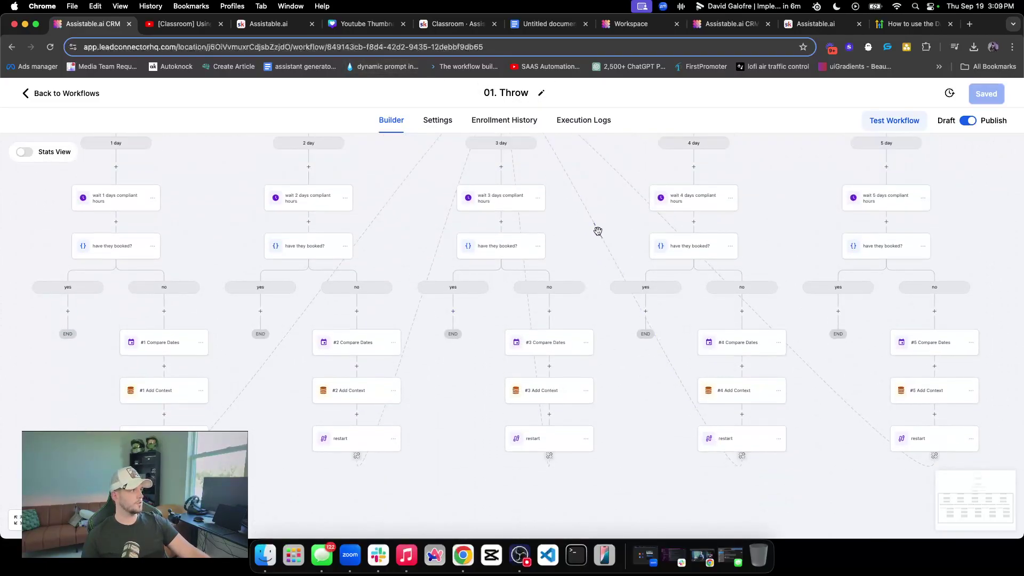
pyautogui.scroll(6, 549, 243)
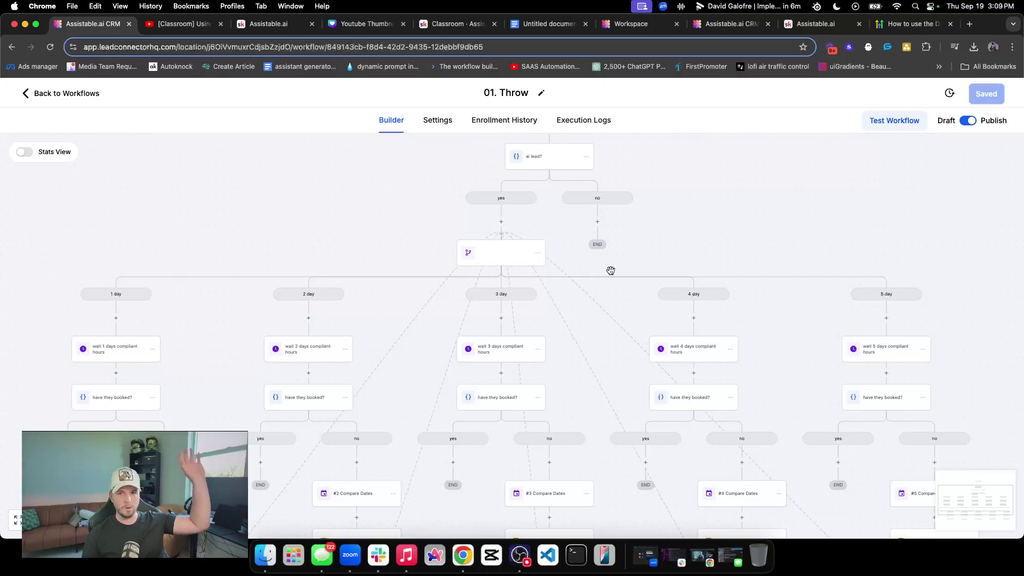
pyautogui.scroll(-3, 611, 270)
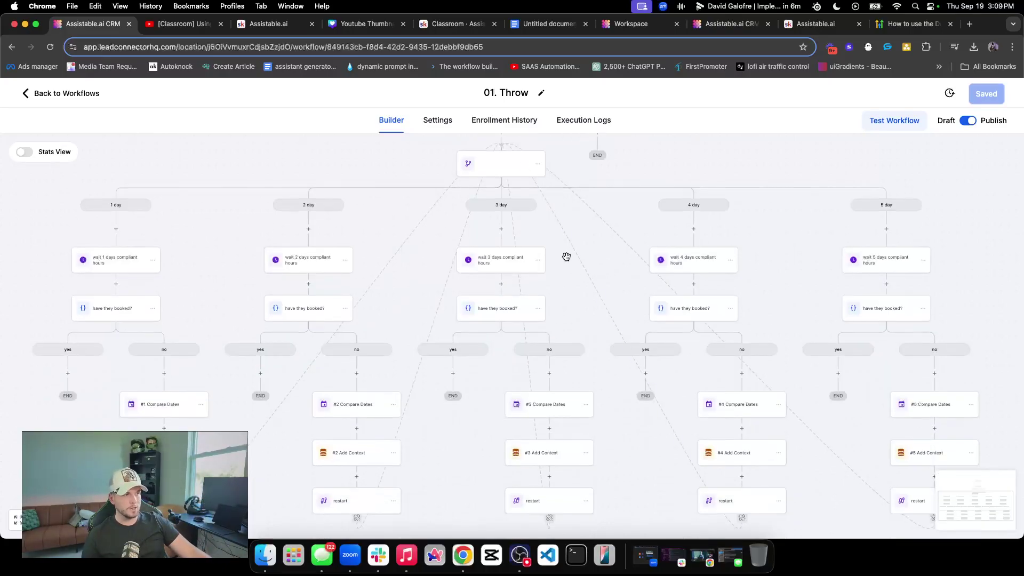
pyautogui.click(358, 426)
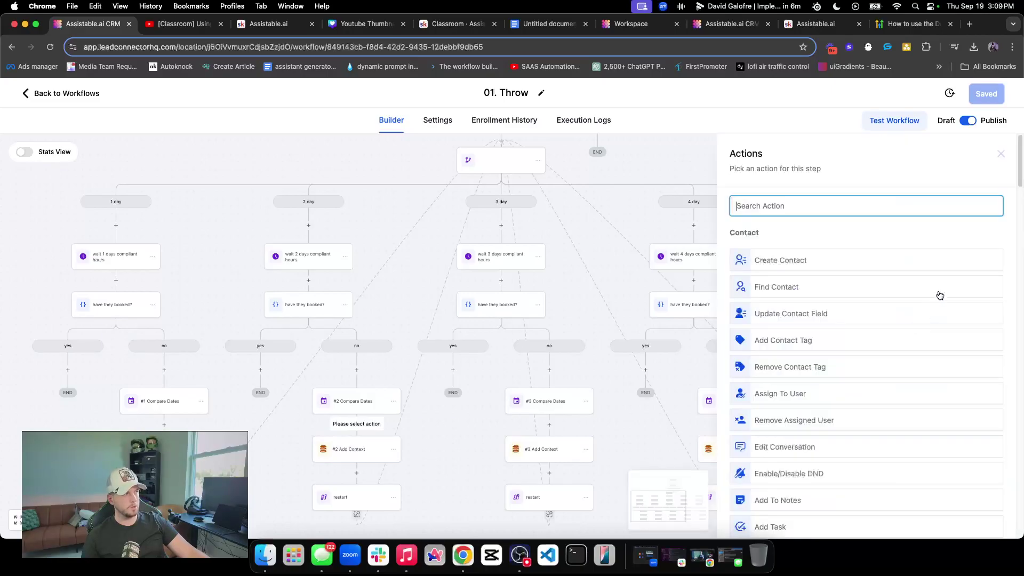
pyautogui.scroll(-10, 796, 373)
pyautogui.click(803, 515)
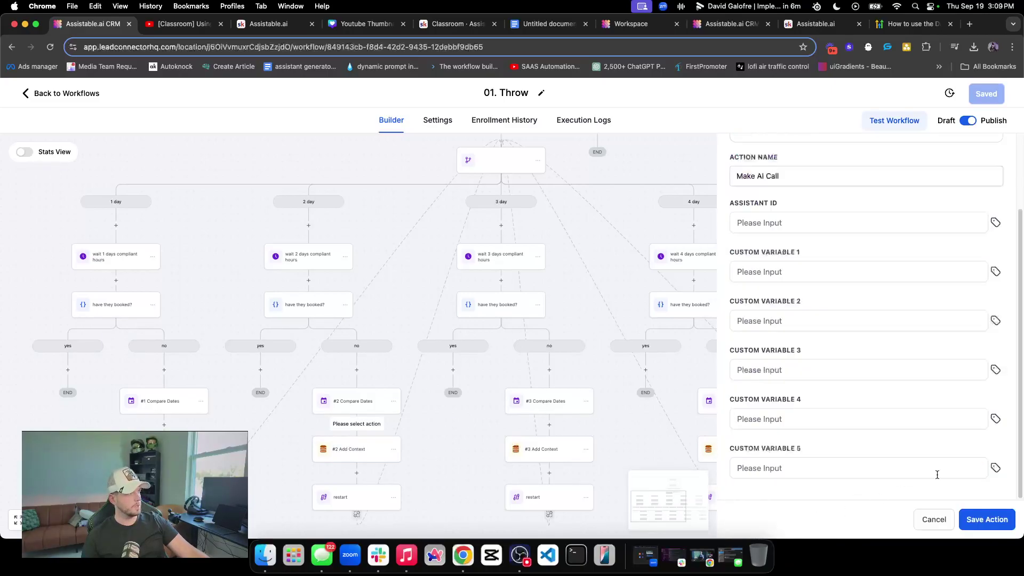
pyautogui.click(795, 273)
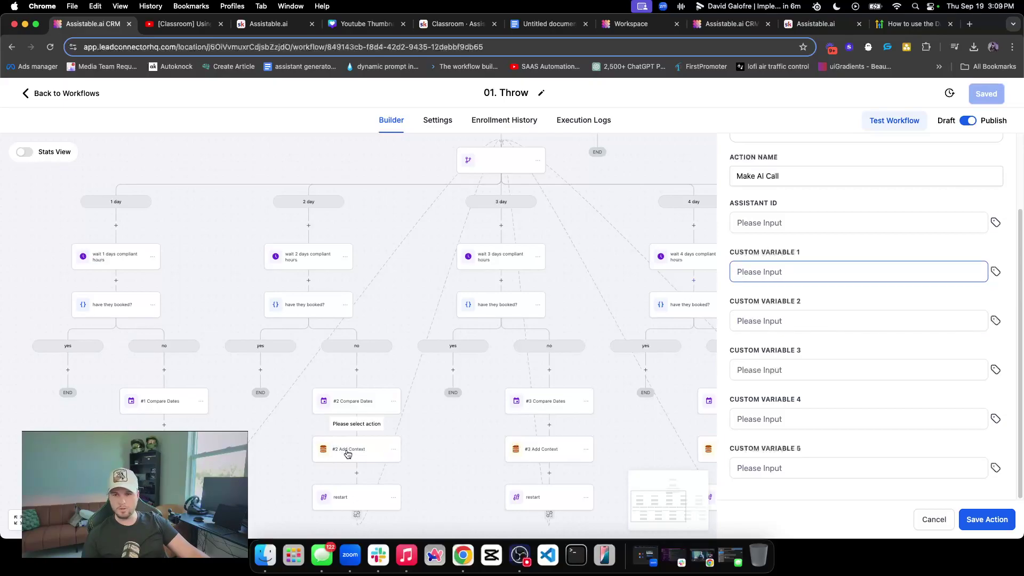
pyautogui.scroll(3, 1008, 192)
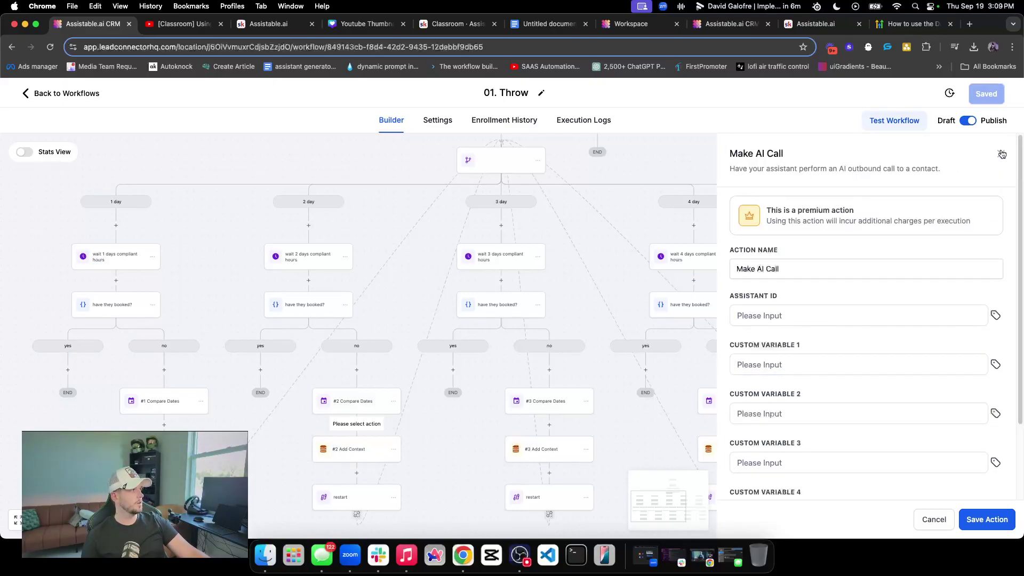
pyautogui.click(1004, 151)
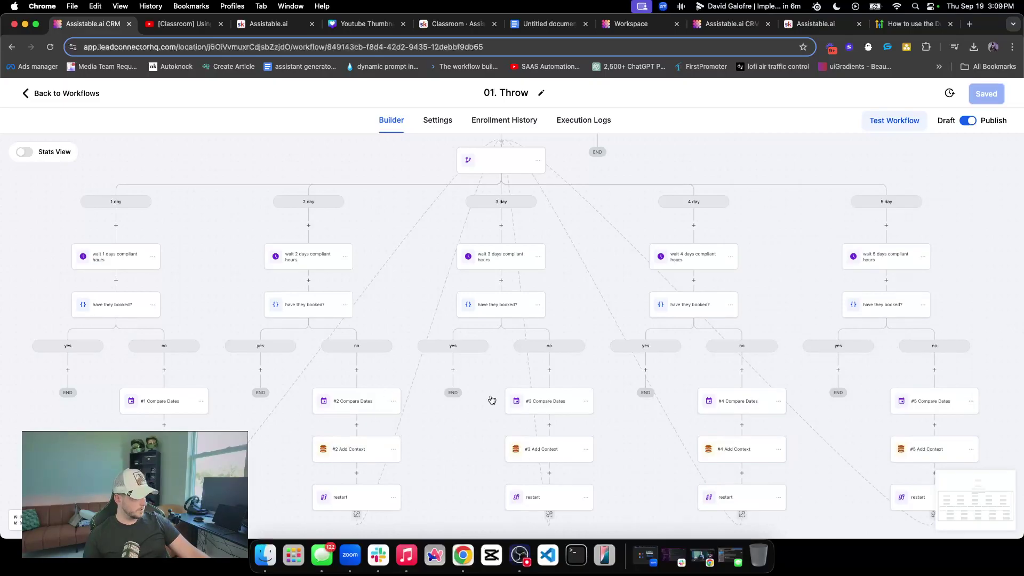
pyautogui.scroll(2, 407, 402)
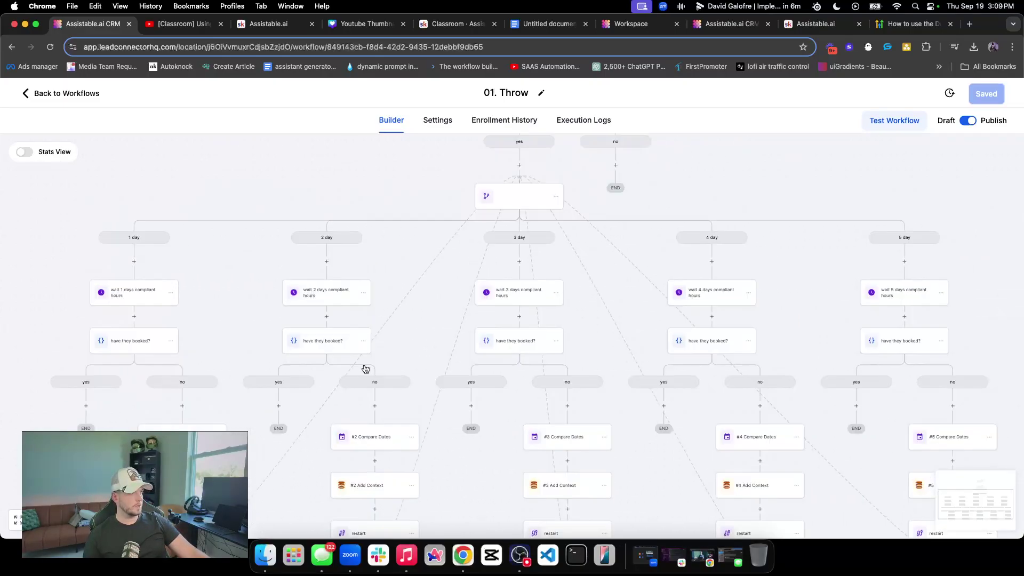
pyautogui.scroll(3, 366, 369)
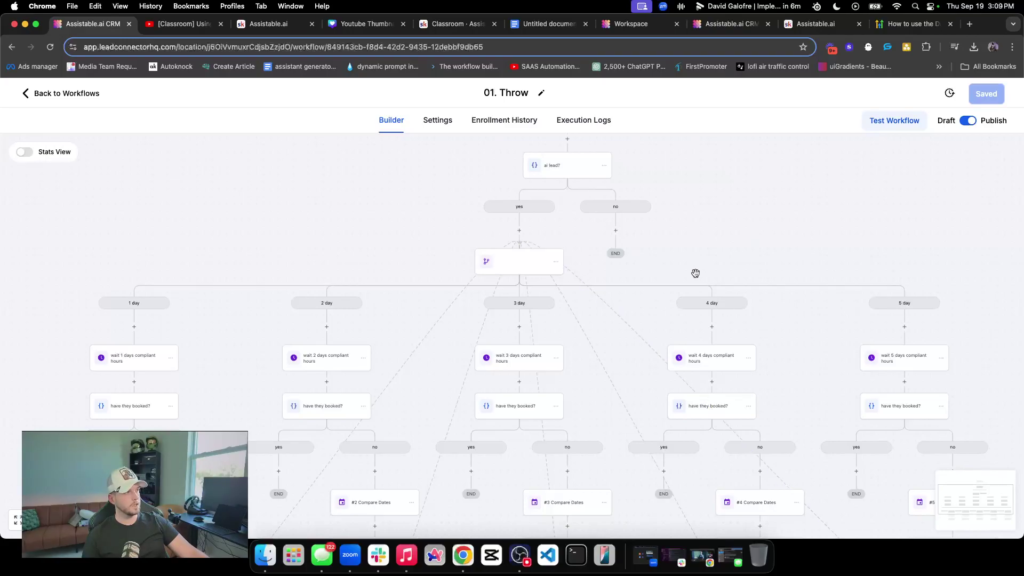
# Inspect the wait 3 days compliant hours step's settings in the Throw workflow
pyautogui.scroll(-2, 654, 273)
pyautogui.click(496, 294)
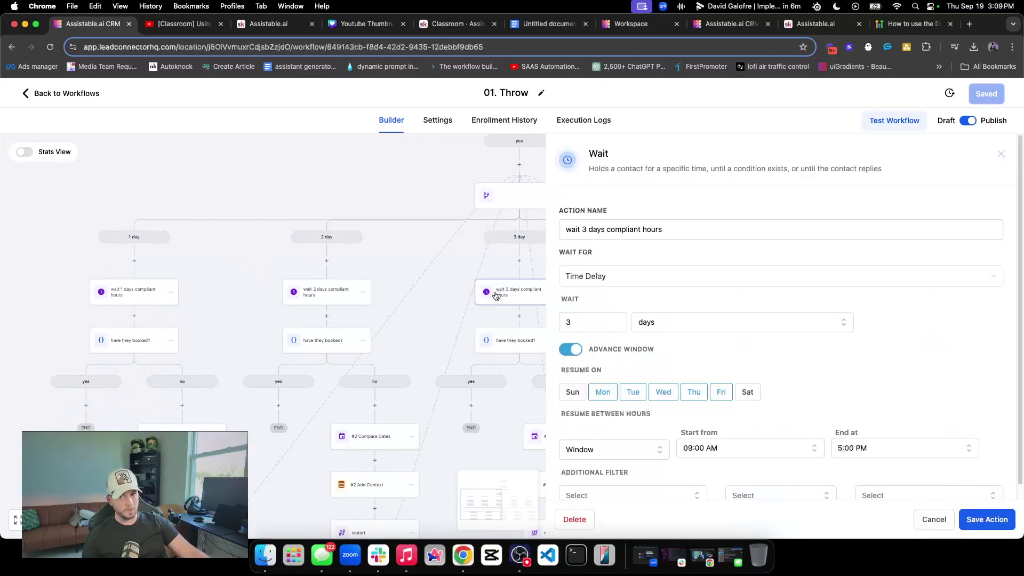
pyautogui.click(1001, 152)
pyautogui.scroll(2, 674, 253)
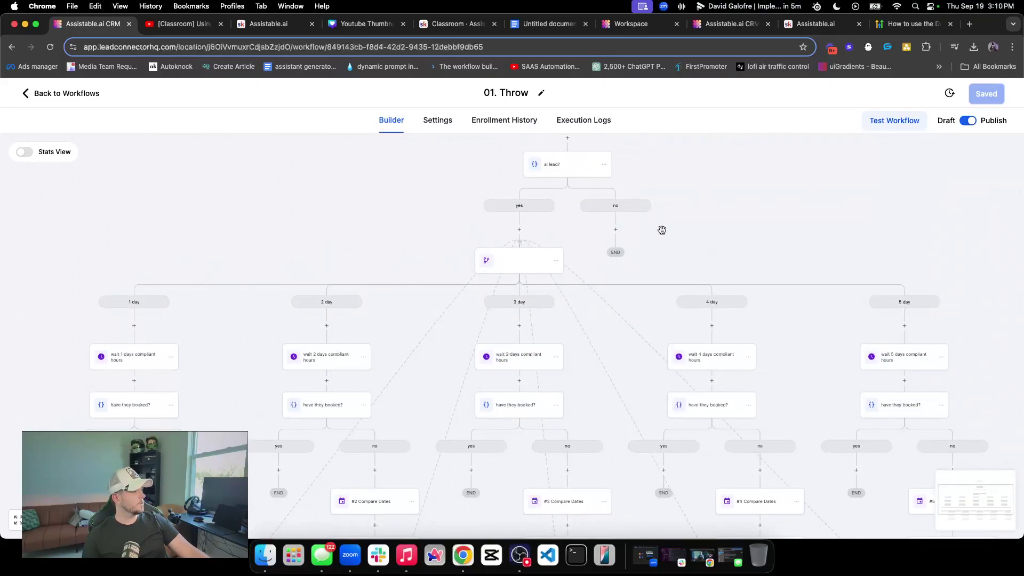
pyautogui.scroll(-5, 469, 328)
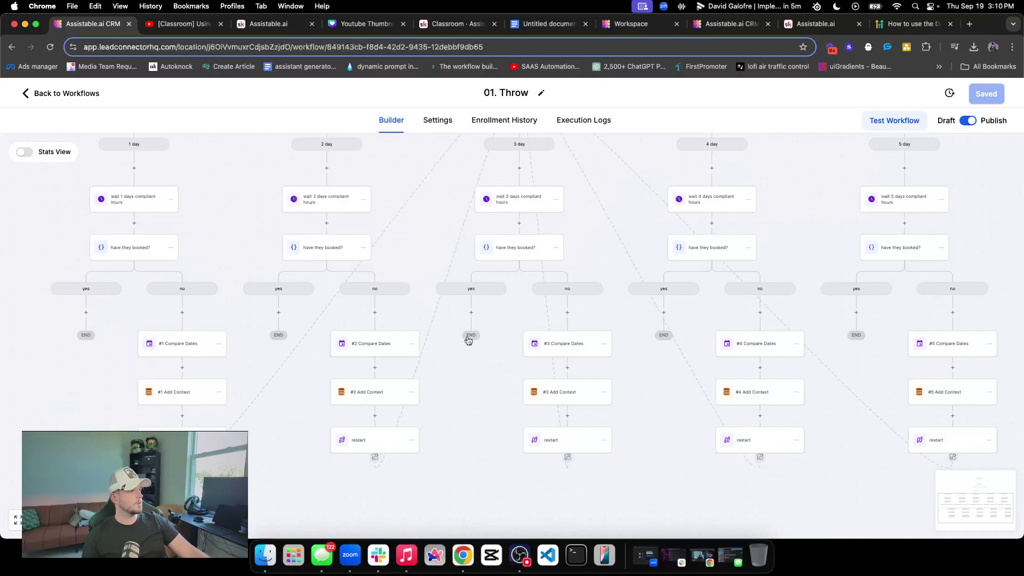
pyautogui.scroll(4, 304, 359)
pyautogui.scroll(-4, 392, 344)
# Review the #1 Add Context step's full prompt, then go back to the workflow list
pyautogui.click(188, 410)
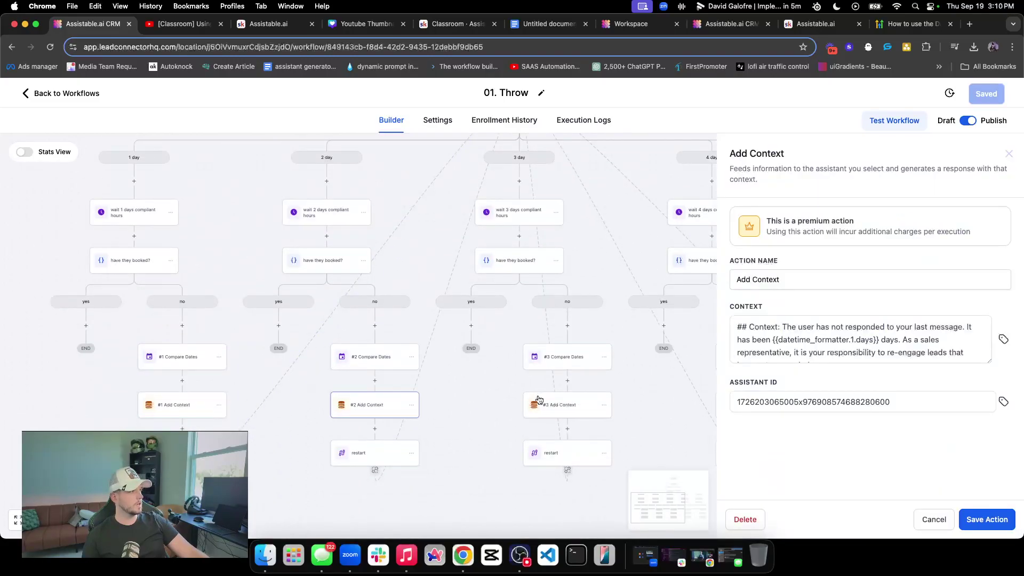
pyautogui.click(1011, 157)
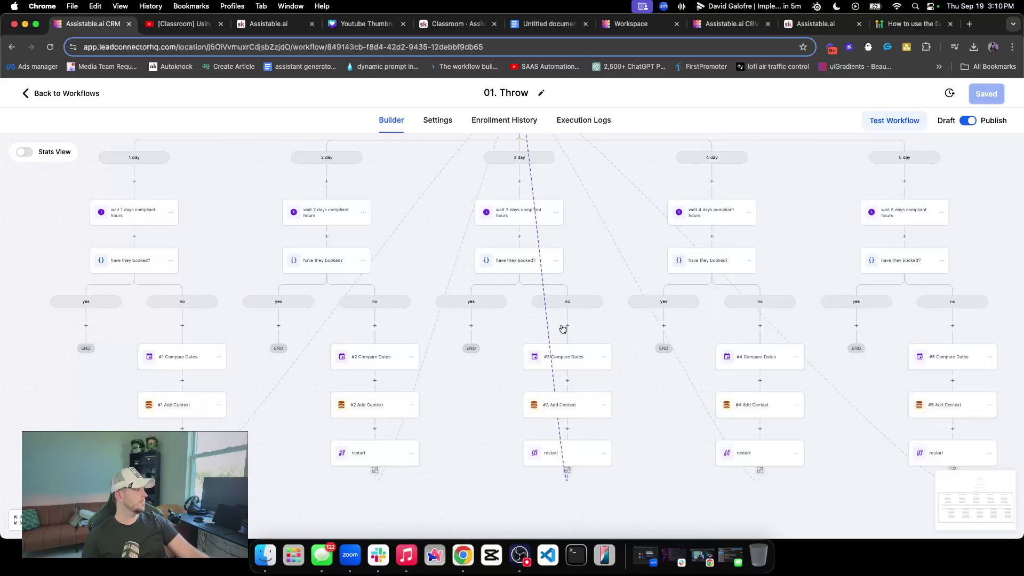
pyautogui.click(179, 414)
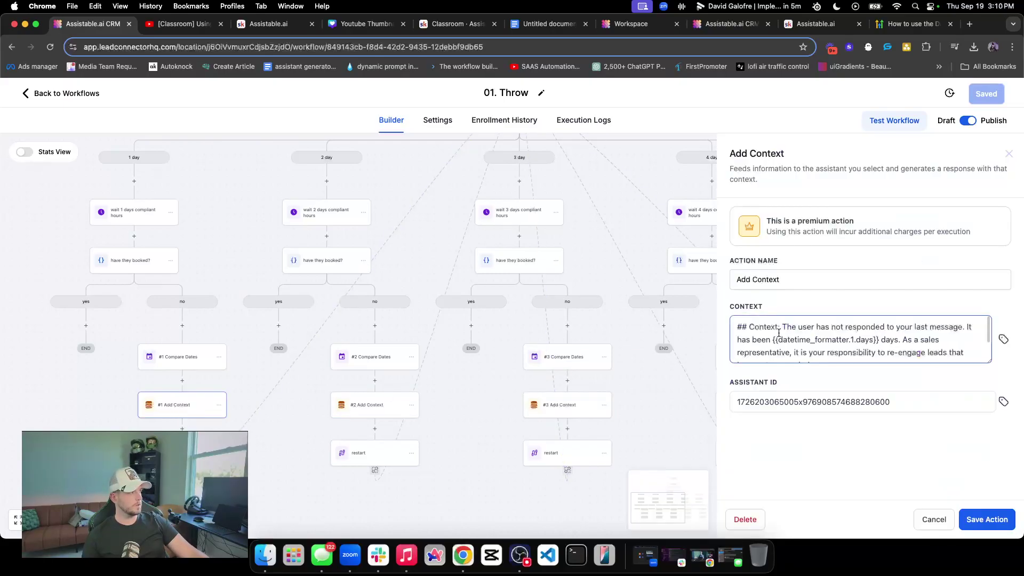
pyautogui.tripleClick(831, 336)
pyautogui.click(1009, 154)
pyautogui.scroll(3, 478, 372)
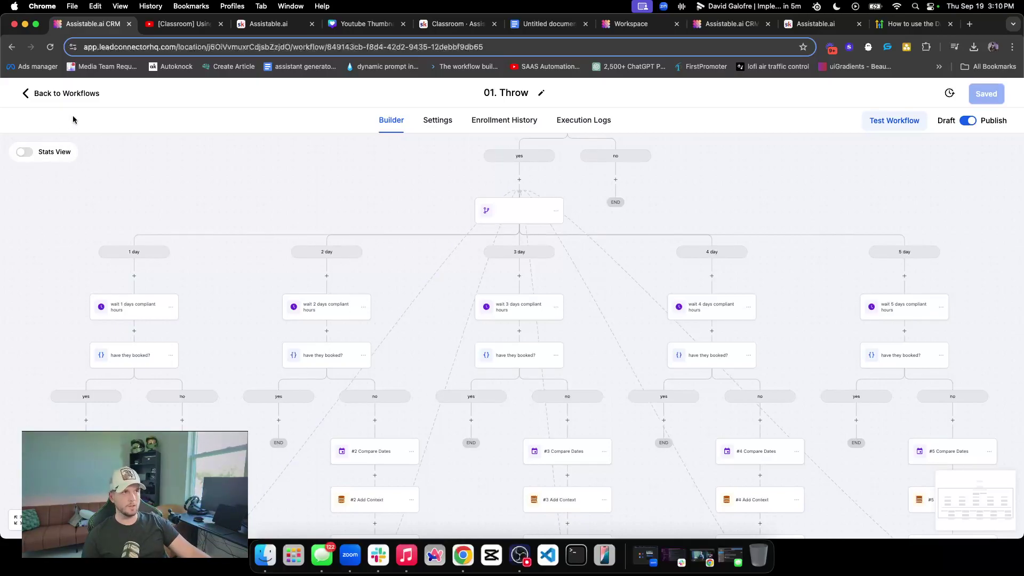
pyautogui.click(82, 94)
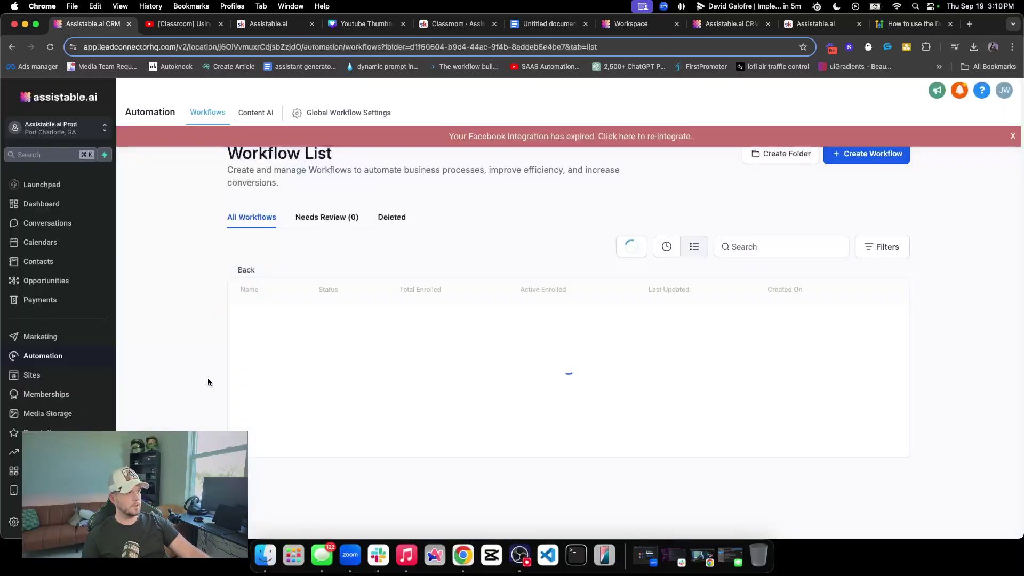